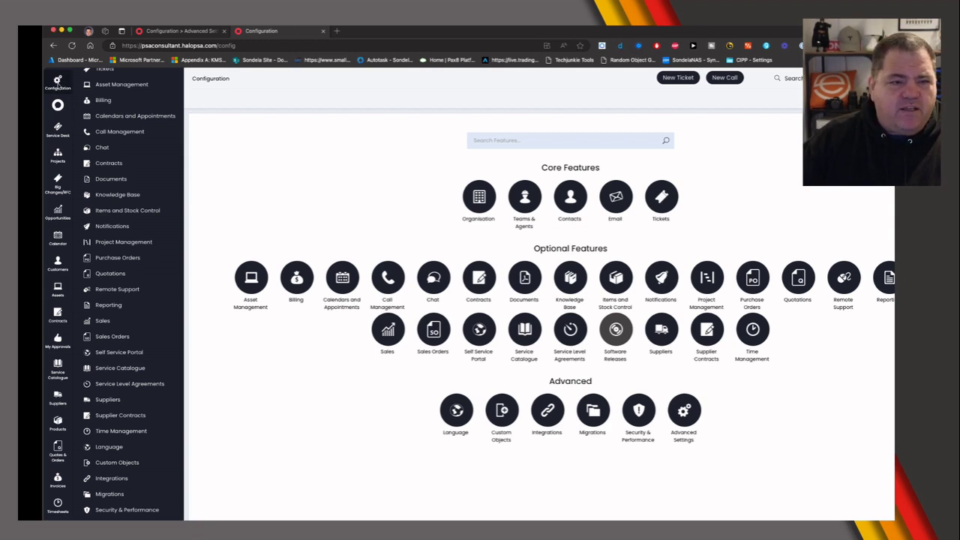
Open the Customers area and look over the PSA Consultant record and the main navigation.
{"action": "left_click", "coordinate": [58, 85]}
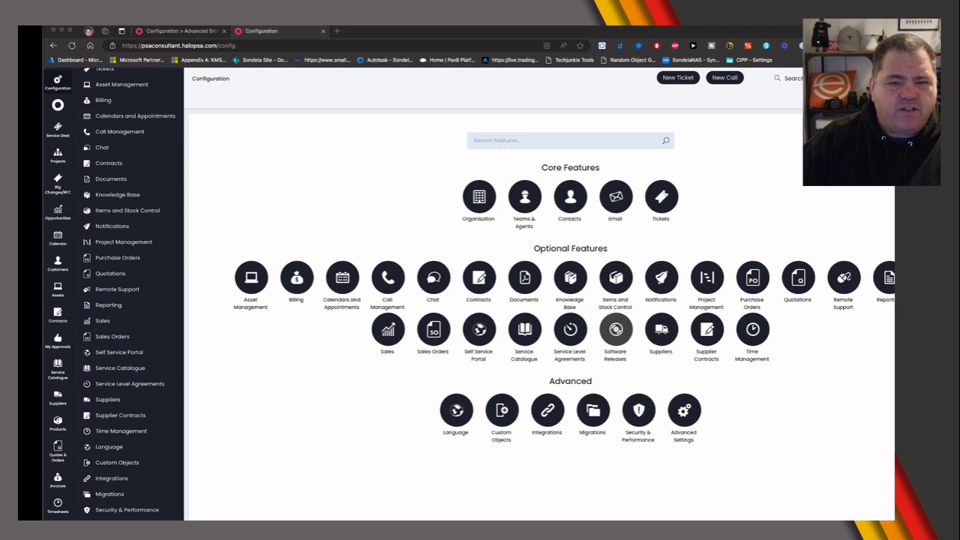
{"action": "scroll", "coordinate": [128, 225], "scroll_direction": "up", "scroll_amount": 3}
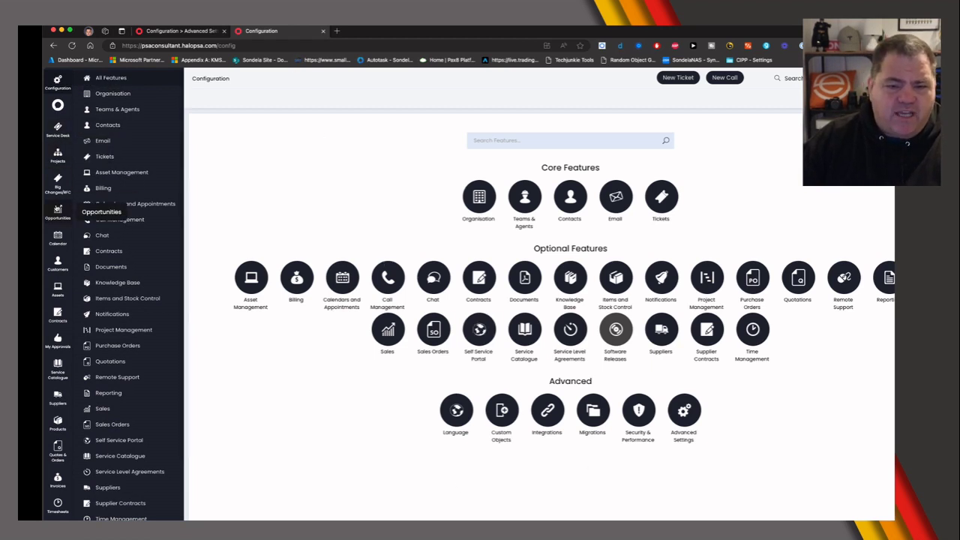
{"action": "left_click", "coordinate": [58, 262]}
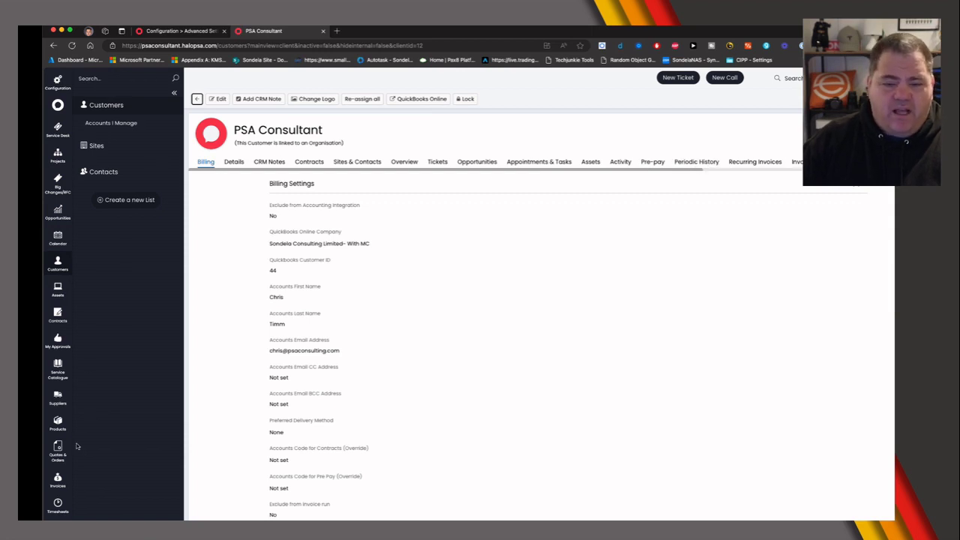
{"action": "scroll", "coordinate": [71, 516], "scroll_direction": "down", "scroll_amount": 2}
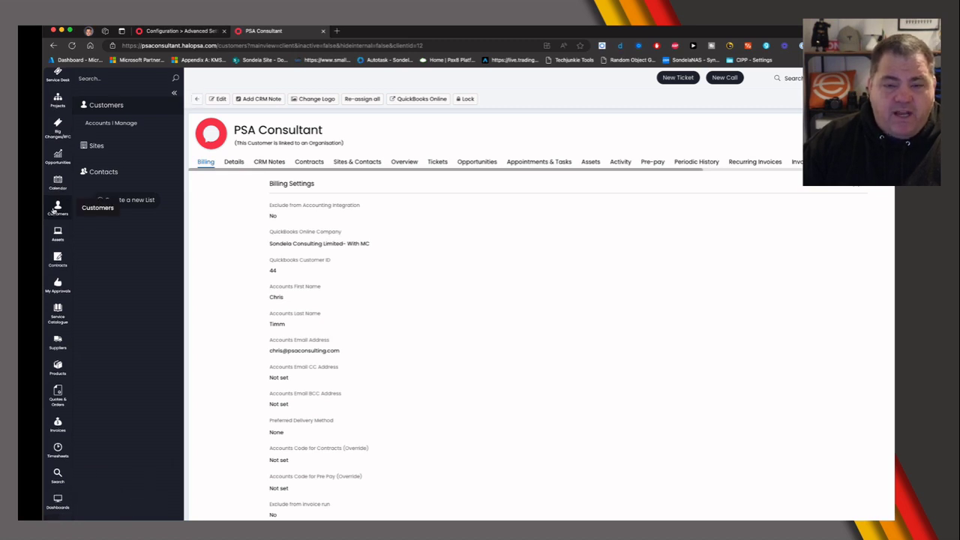
{"action": "scroll", "coordinate": [58, 263], "scroll_direction": "up", "scroll_amount": 2}
In Advanced Settings, set both the default Customer Details screen layout and the default Navigation menu layout to *Default*.
{"action": "left_click", "coordinate": [58, 80]}
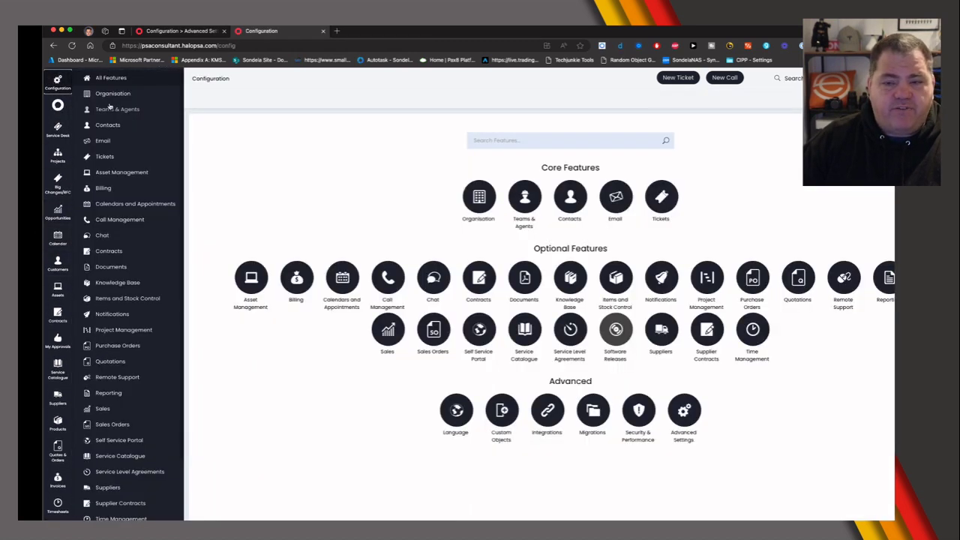
{"action": "left_click", "coordinate": [684, 413]}
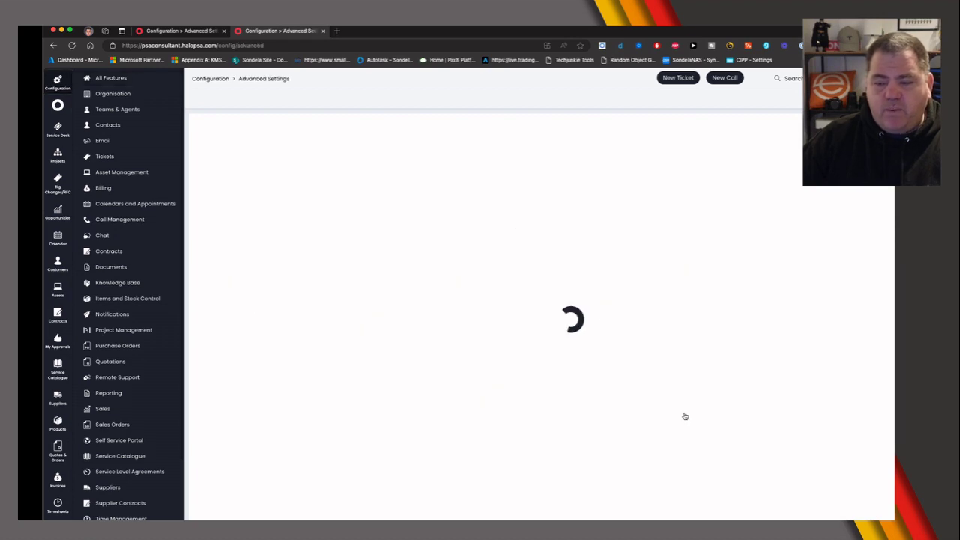
{"action": "scroll", "coordinate": [467, 459], "scroll_direction": "down", "scroll_amount": 10}
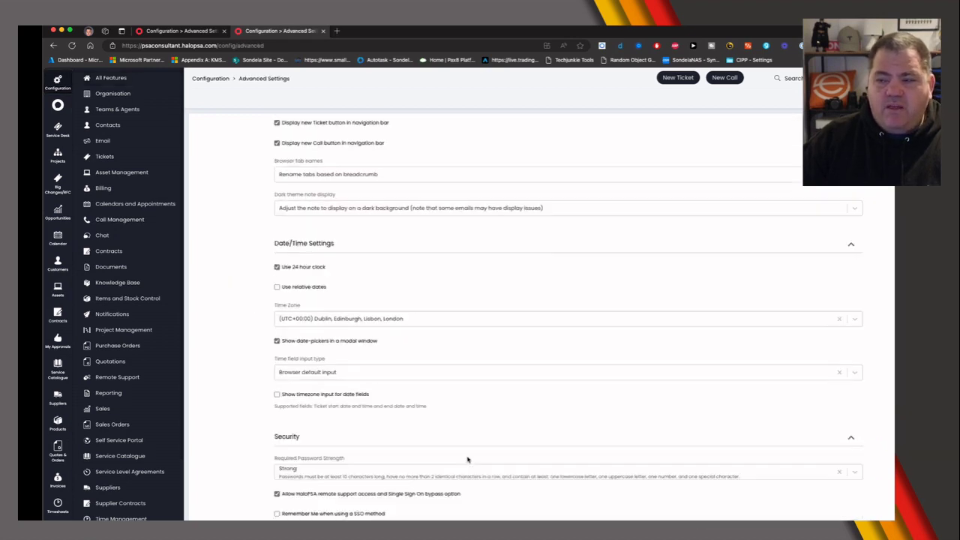
{"action": "scroll", "coordinate": [467, 458], "scroll_direction": "down", "scroll_amount": 7}
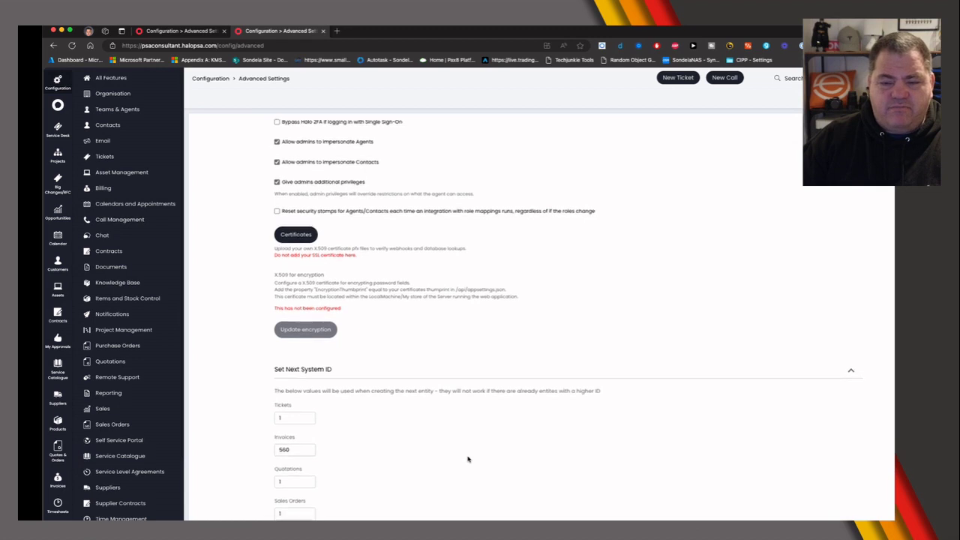
{"action": "scroll", "coordinate": [468, 458], "scroll_direction": "down", "scroll_amount": 10}
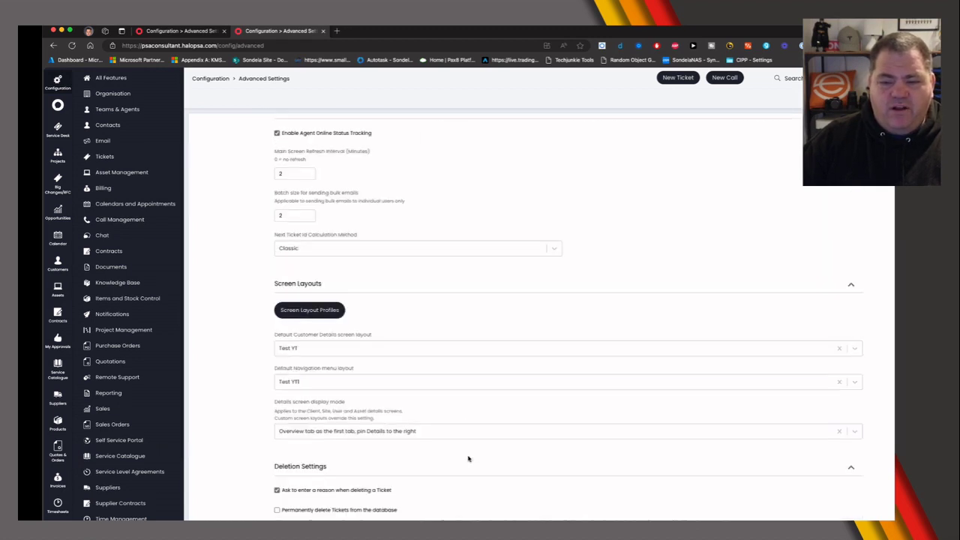
{"action": "left_click", "coordinate": [314, 308]}
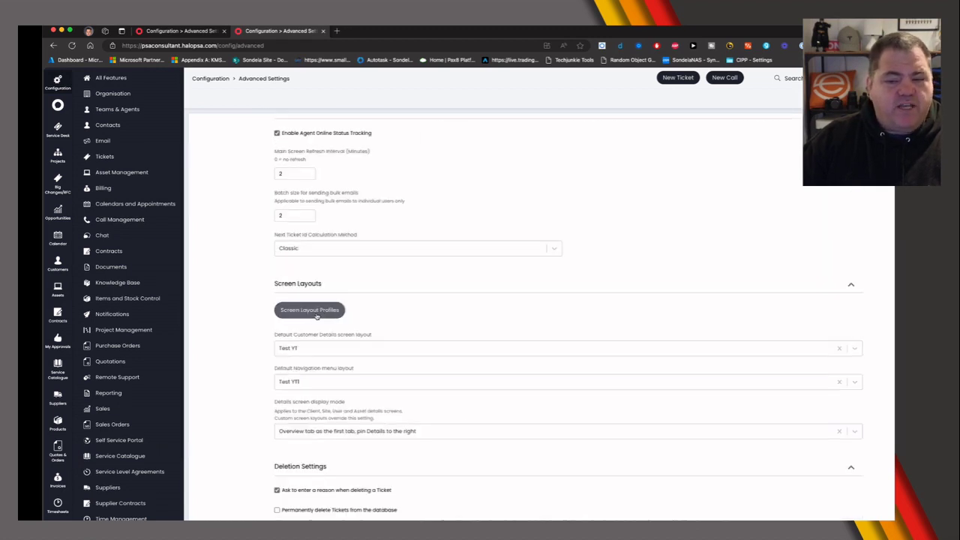
{"action": "left_click", "coordinate": [322, 349]}
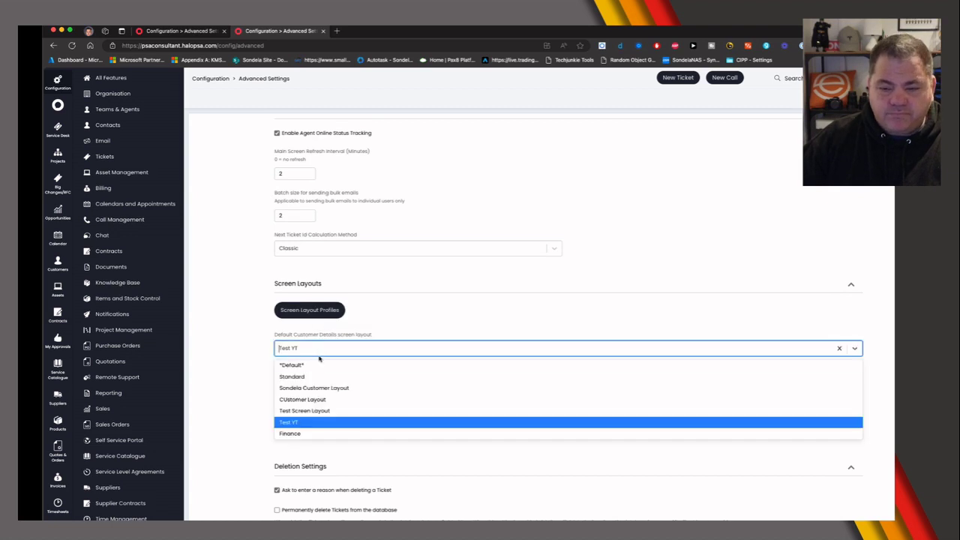
{"action": "left_click", "coordinate": [318, 365]}
{"action": "left_click", "coordinate": [318, 384]}
{"action": "left_click", "coordinate": [313, 396]}
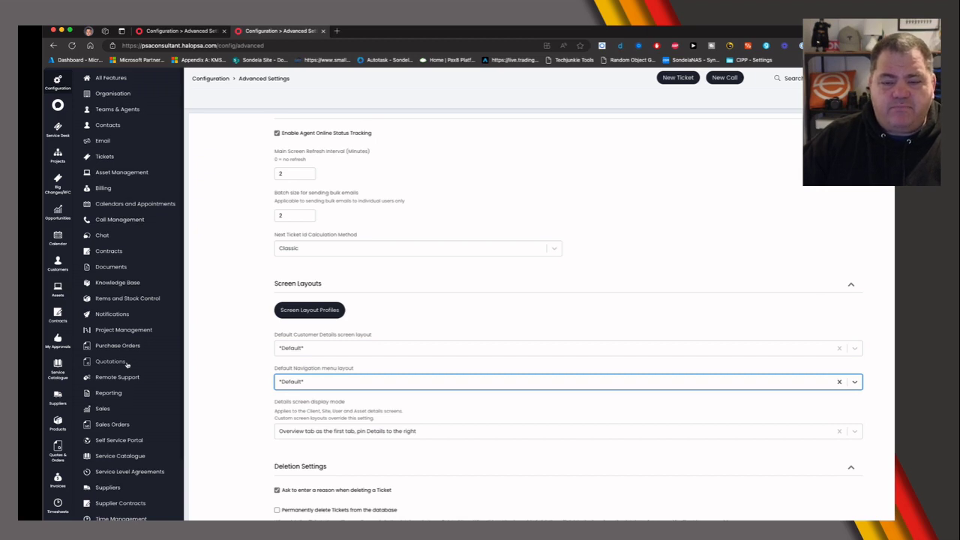
Reload the Advanced Settings page and open the Screen Layout Profiles.
{"action": "left_click", "coordinate": [72, 45]}
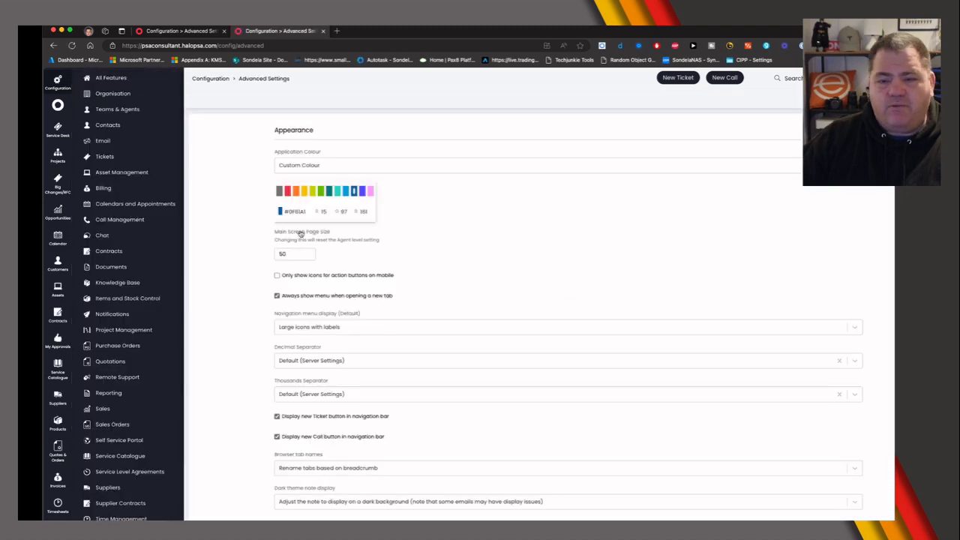
{"action": "scroll", "coordinate": [353, 380], "scroll_direction": "down", "scroll_amount": 20}
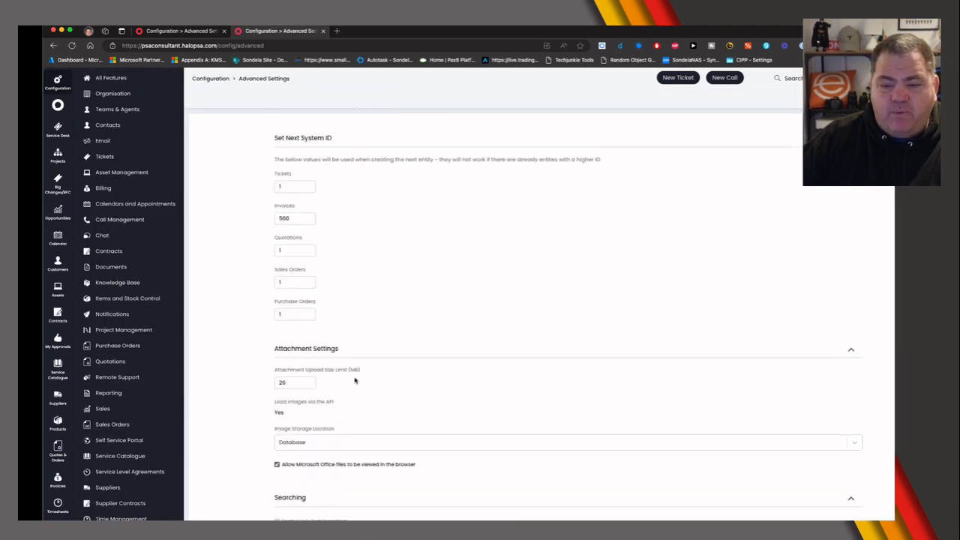
{"action": "scroll", "coordinate": [355, 380], "scroll_direction": "down", "scroll_amount": 15}
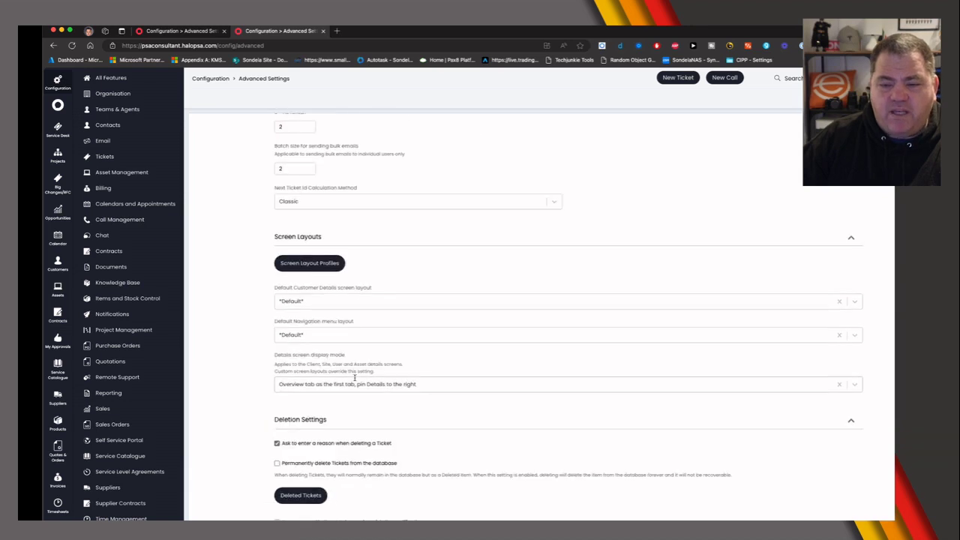
{"action": "scroll", "coordinate": [355, 380], "scroll_direction": "down", "scroll_amount": 2}
{"action": "scroll", "coordinate": [355, 381], "scroll_direction": "up", "scroll_amount": 3}
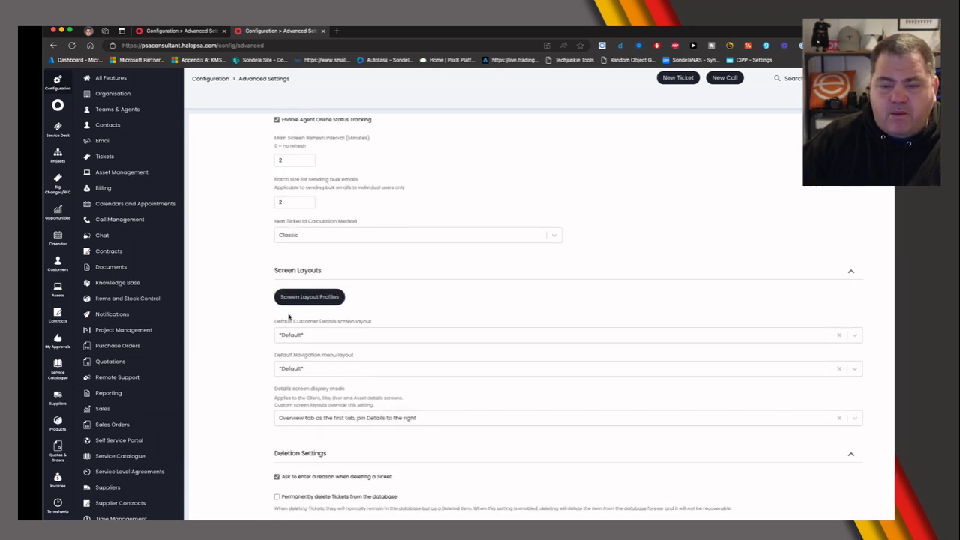
{"action": "left_click", "coordinate": [305, 298]}
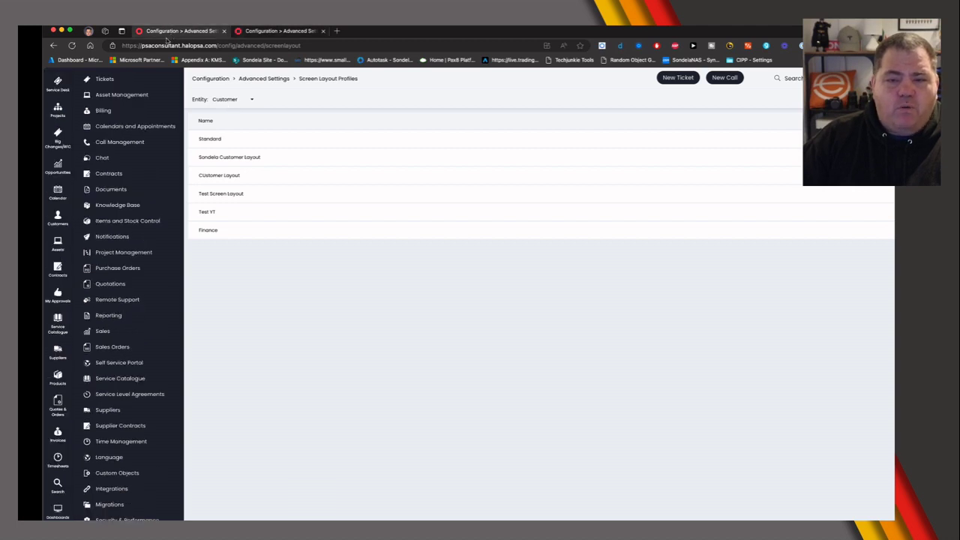
Check the tab arrangement on the PSA Consultant customer record and return to the Screen Layout Profiles page.
{"action": "left_click", "coordinate": [58, 217]}
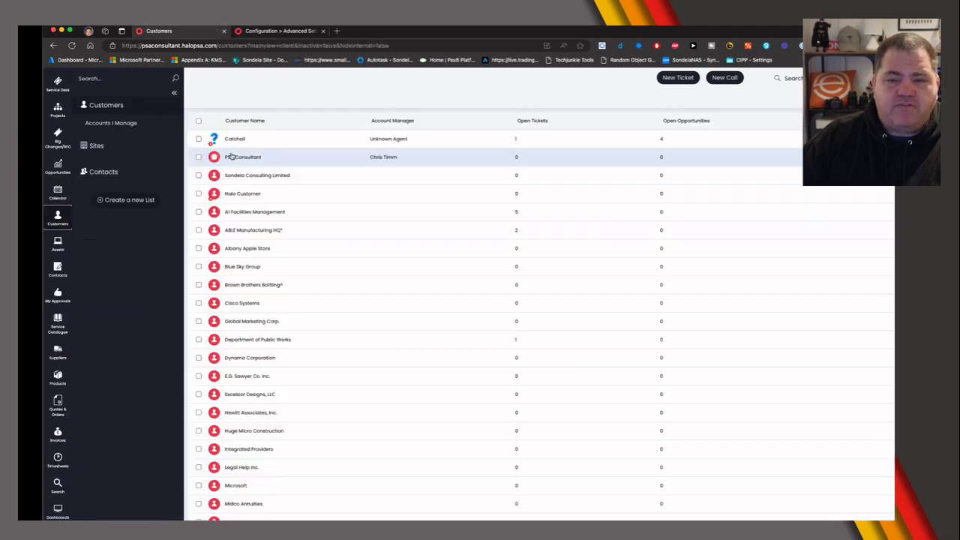
{"action": "left_click", "coordinate": [242, 158]}
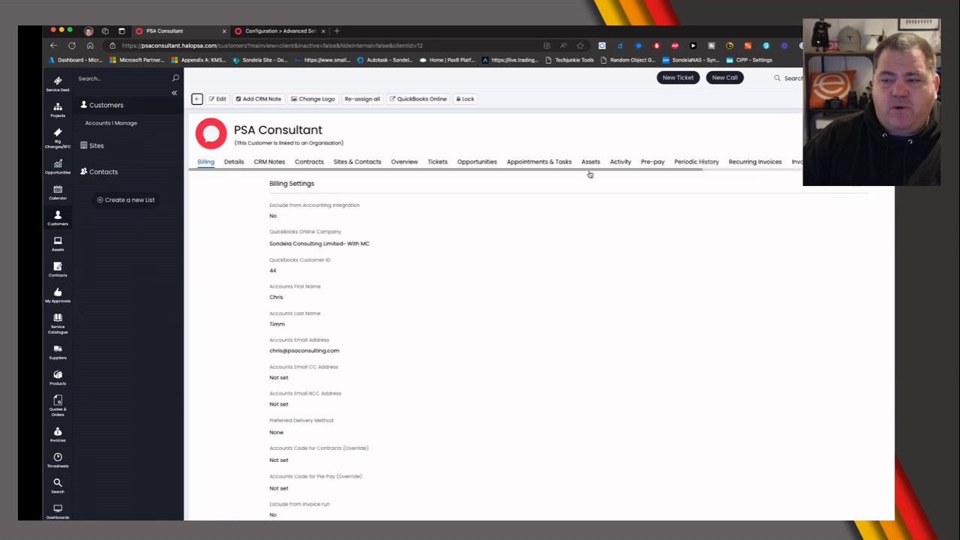
{"action": "left_click", "coordinate": [264, 31]}
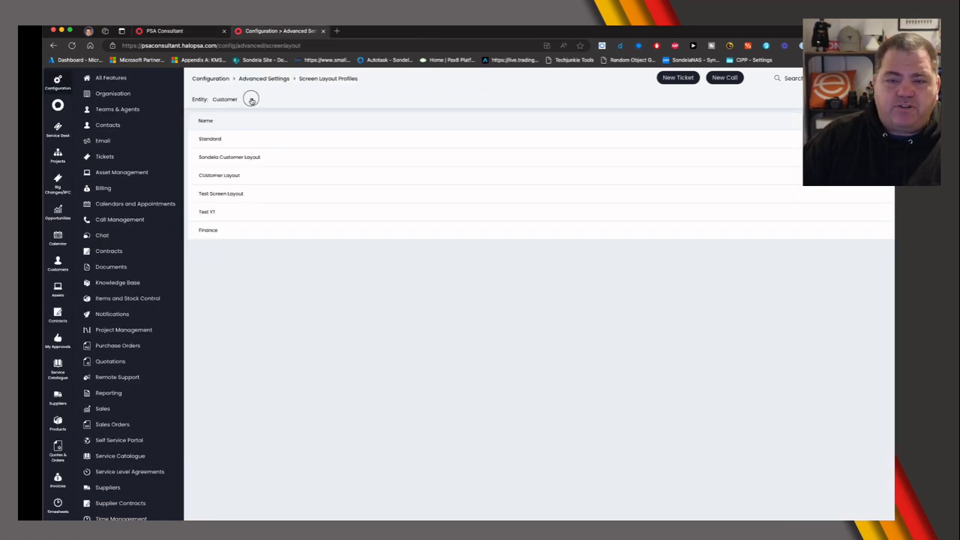
View the layout profiles for the Navigation Menu entity, and switch the entity back to Customer.
{"action": "left_click", "coordinate": [251, 99]}
{"action": "left_click", "coordinate": [251, 131]}
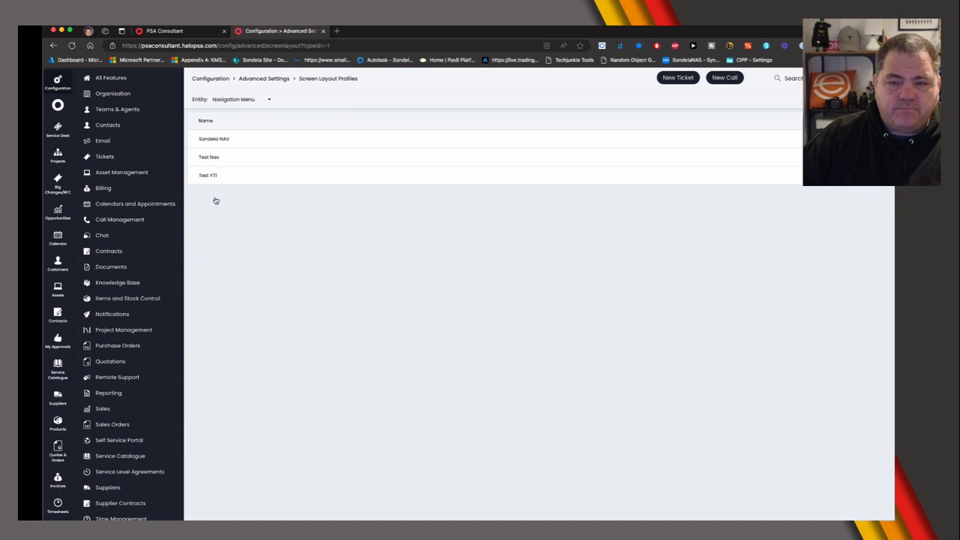
{"action": "left_click", "coordinate": [243, 101]}
{"action": "left_click", "coordinate": [234, 115]}
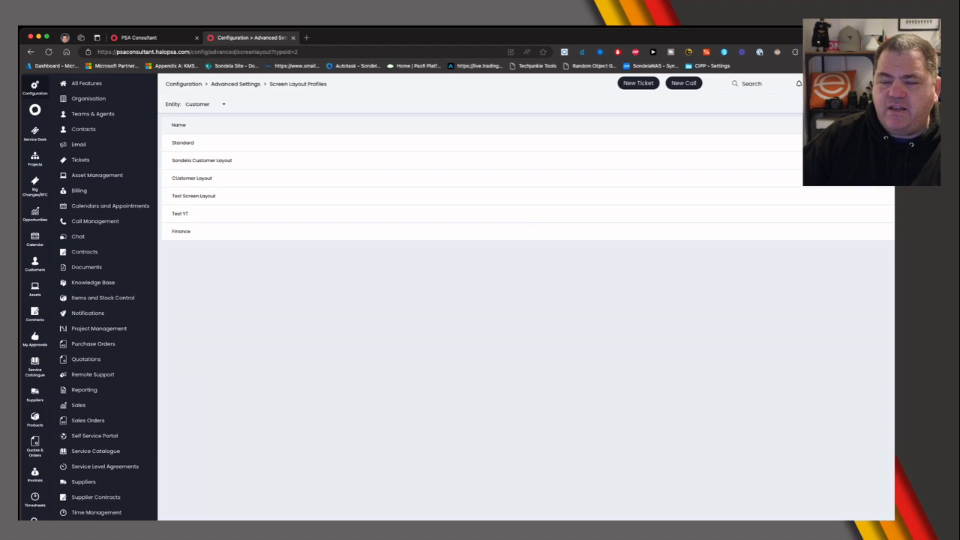
Create and save a new customer screen layout profile named Test YT11.
{"action": "left_click", "coordinate": [870, 104]}
{"action": "left_click", "coordinate": [268, 193]}
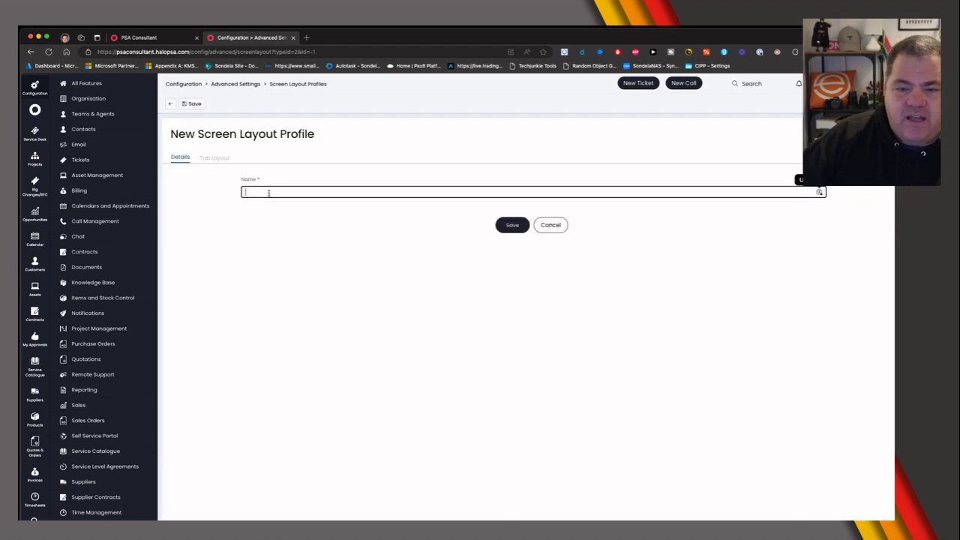
{"action": "type", "text": "Test YTT"}
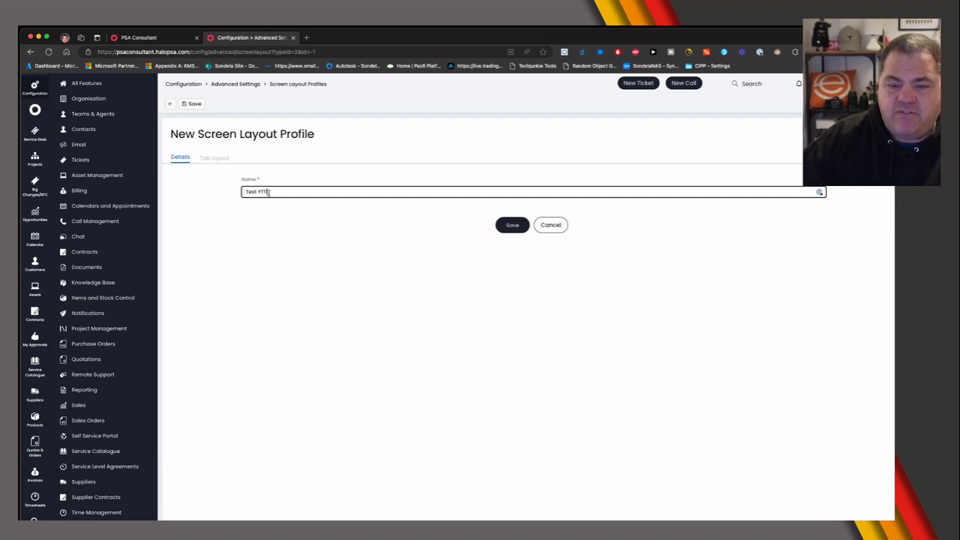
{"action": "left_click", "coordinate": [512, 225]}
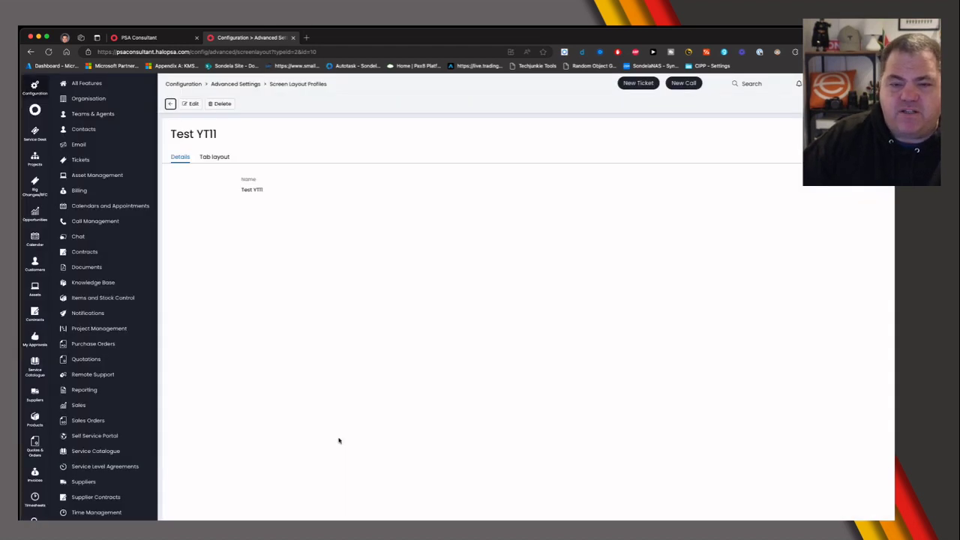
Edit the Test YT11 profile's tab layout and set it to Custom.
{"action": "left_click", "coordinate": [211, 157]}
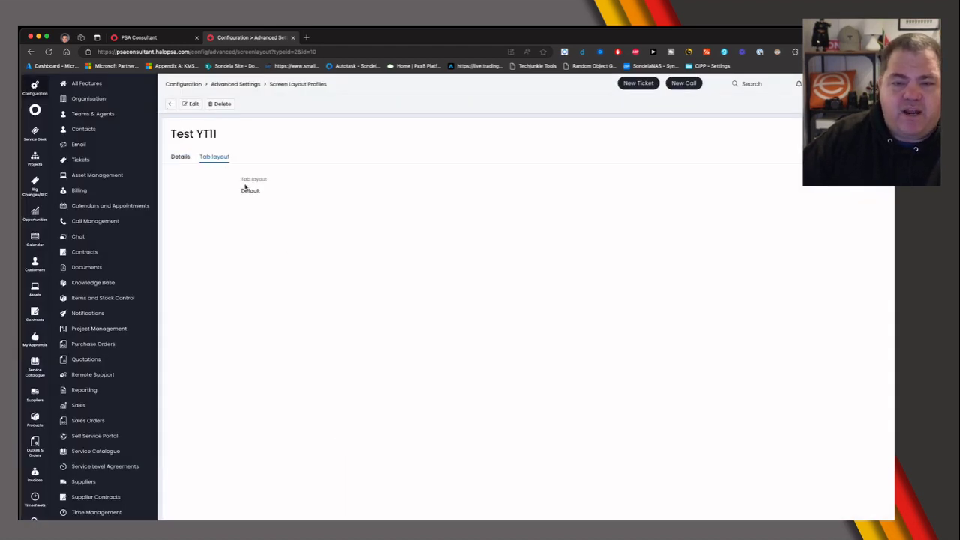
{"action": "left_click", "coordinate": [192, 104]}
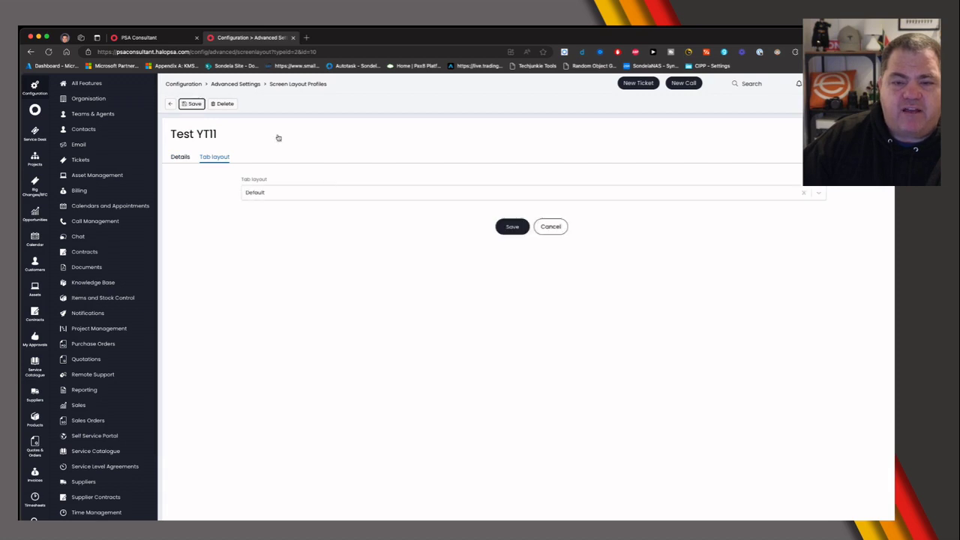
{"action": "left_click", "coordinate": [298, 195]}
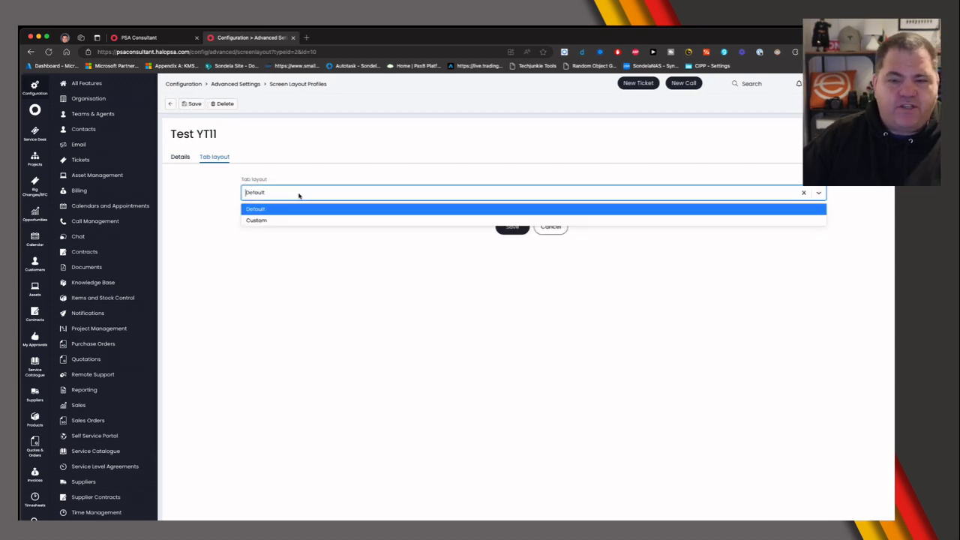
{"action": "left_click", "coordinate": [297, 220]}
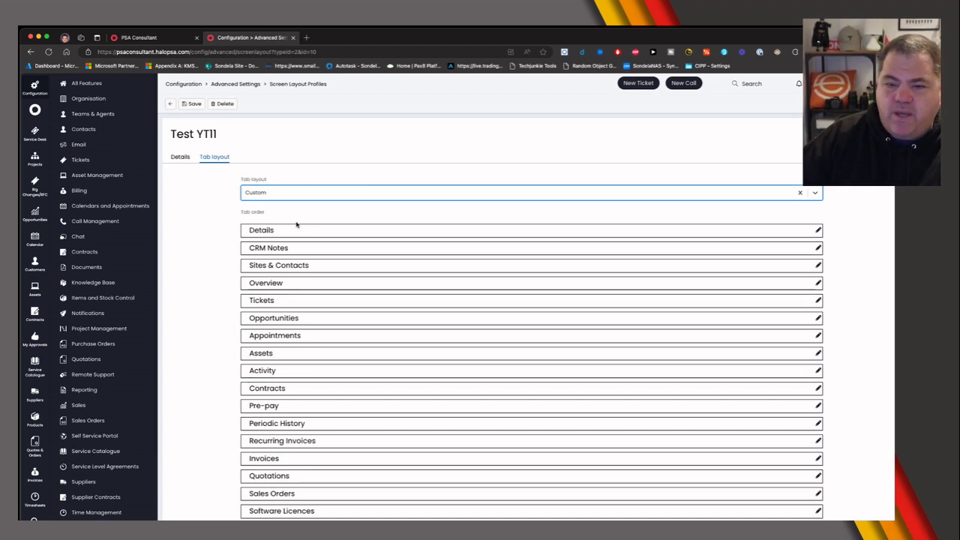
Move Billing to the first position in the tab order, above Details.
{"action": "scroll", "coordinate": [296, 337], "scroll_direction": "down", "scroll_amount": 3}
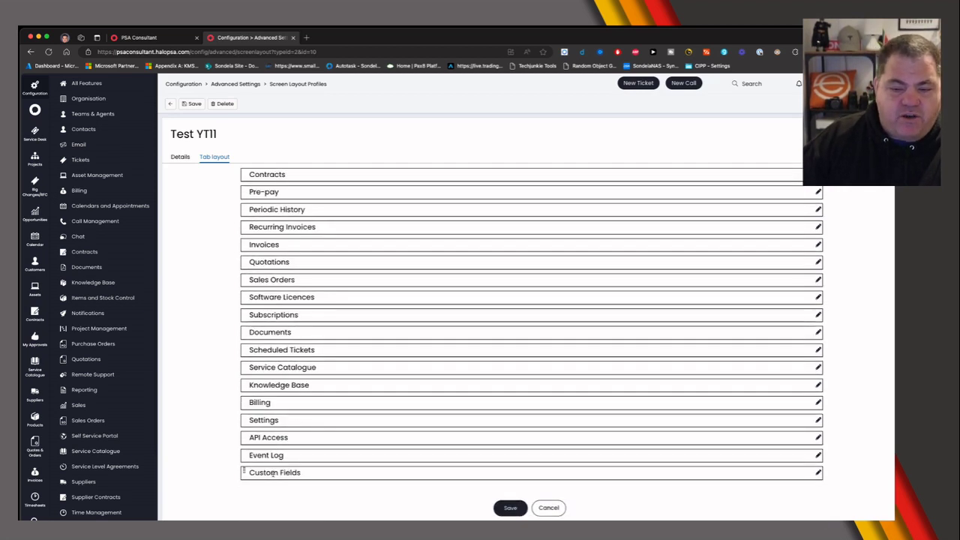
{"action": "scroll", "coordinate": [273, 471], "scroll_direction": "up", "scroll_amount": 1}
{"action": "scroll", "coordinate": [273, 471], "scroll_direction": "up", "scroll_amount": 1}
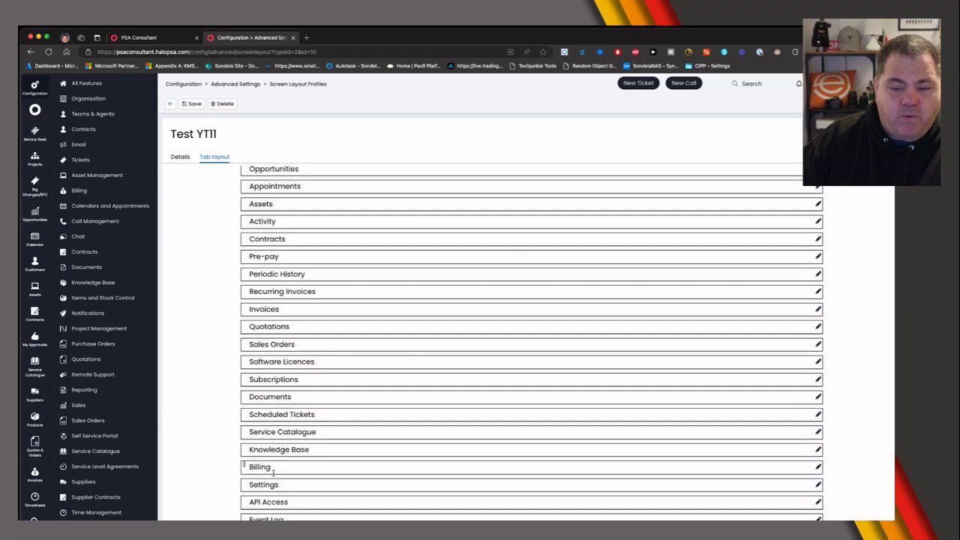
{"action": "scroll", "coordinate": [244, 480], "scroll_direction": "down", "scroll_amount": 3}
{"action": "left_click_drag", "start_coordinate": [244, 402], "coordinate": [263, 161]}
{"action": "scroll", "coordinate": [285, 229], "scroll_direction": "up", "scroll_amount": 3}
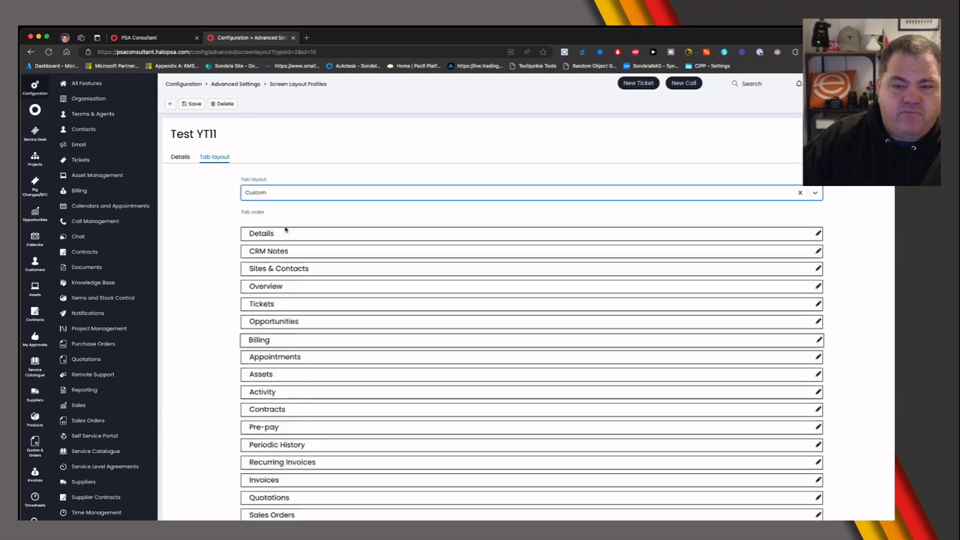
{"action": "left_click_drag", "start_coordinate": [244, 336], "coordinate": [244, 230]}
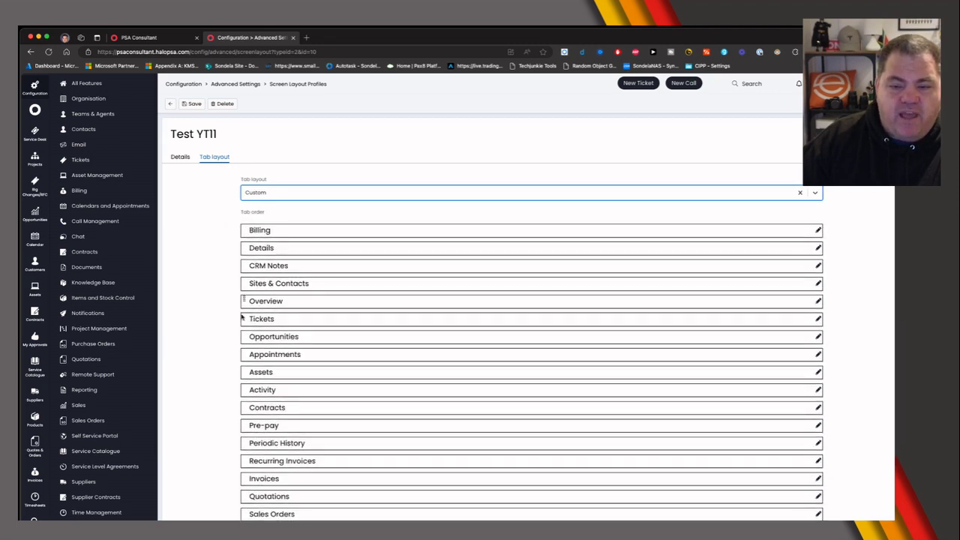
Move Invoices to the second position in the tab order, directly below Billing.
{"action": "scroll", "coordinate": [257, 381], "scroll_direction": "down", "scroll_amount": 2}
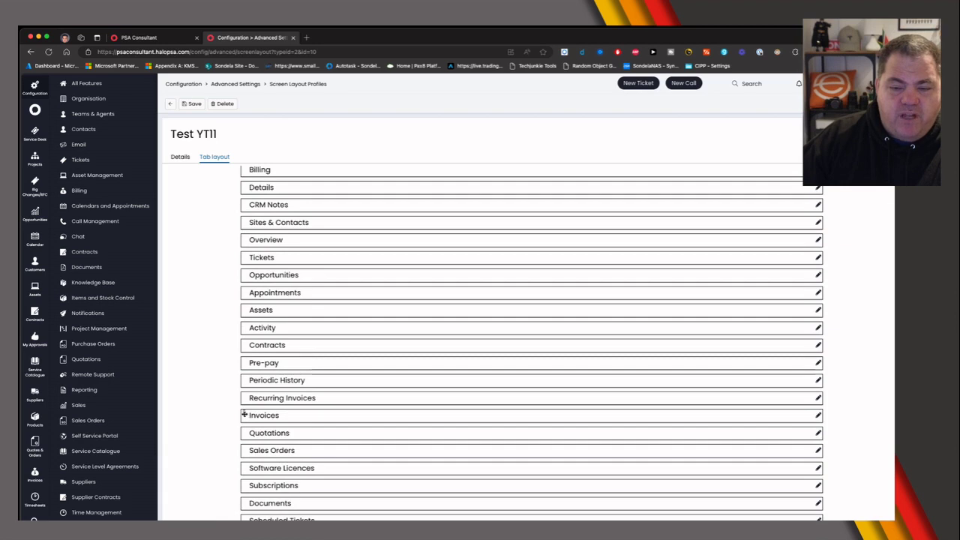
{"action": "left_click_drag", "start_coordinate": [244, 414], "coordinate": [244, 193]}
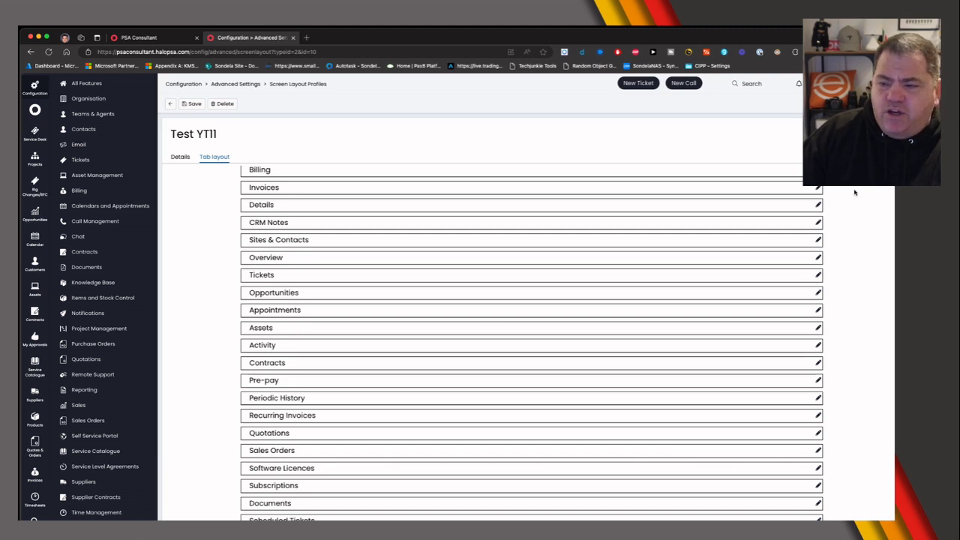
Keep the Overview tab's display option as Show tab and save the Test YT11 layout profile.
{"action": "left_click", "coordinate": [818, 258]}
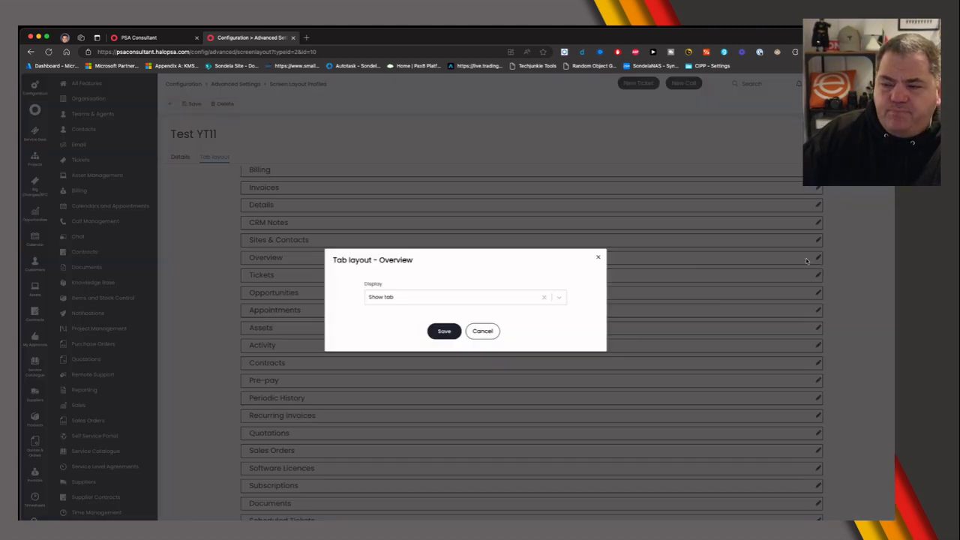
{"action": "left_click", "coordinate": [395, 300]}
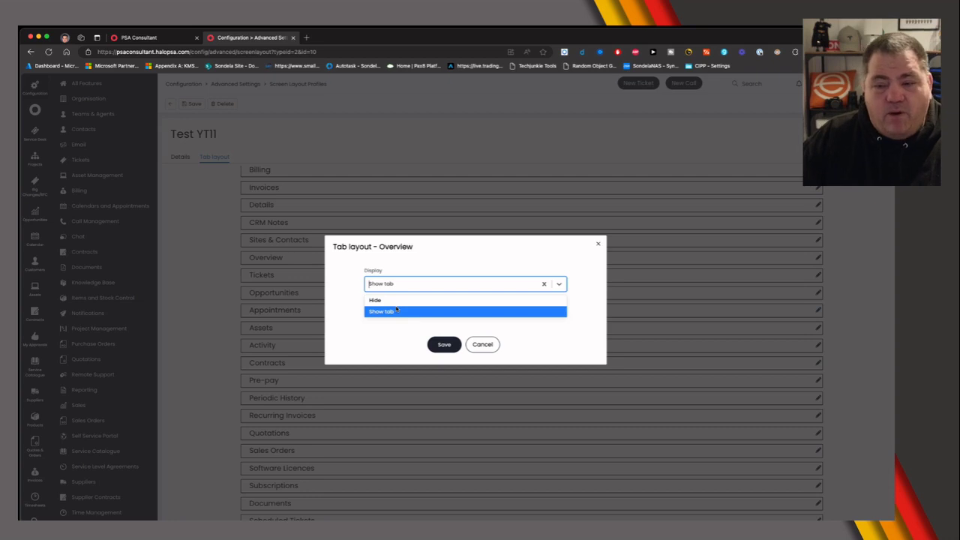
{"action": "left_click", "coordinate": [477, 345]}
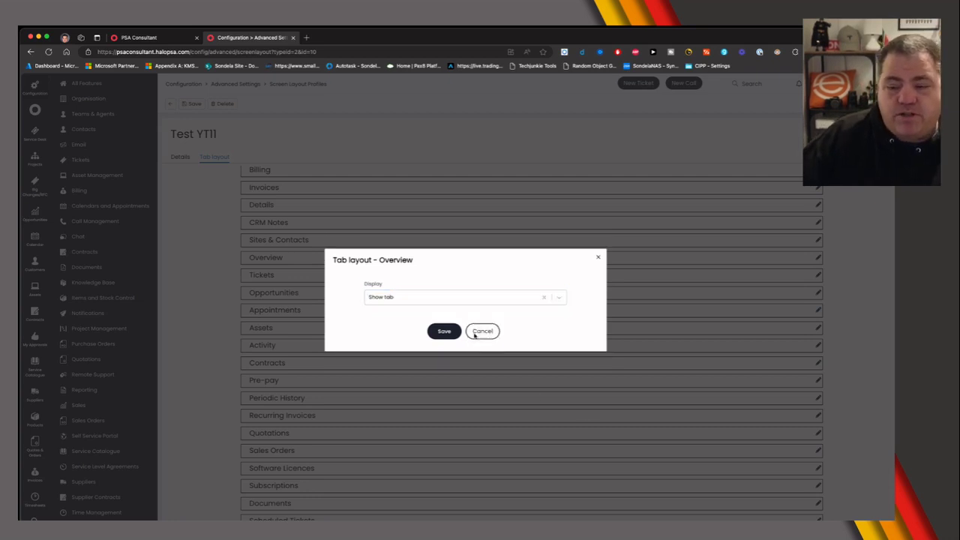
{"action": "left_click", "coordinate": [444, 332]}
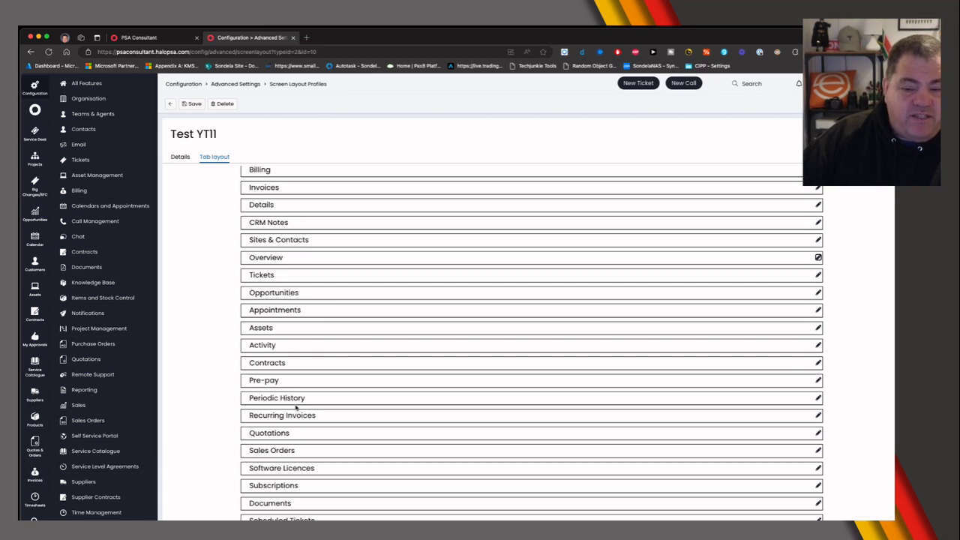
{"action": "left_click", "coordinate": [192, 103]}
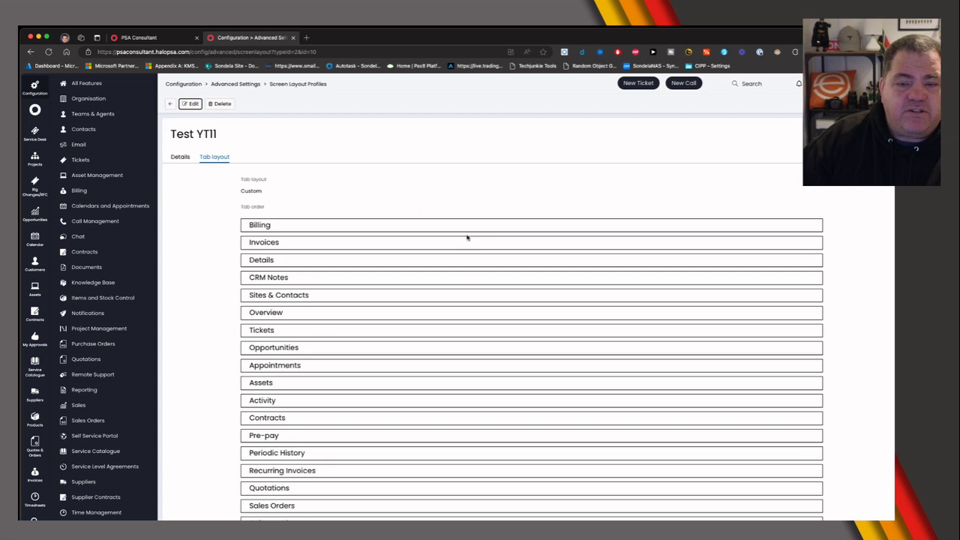
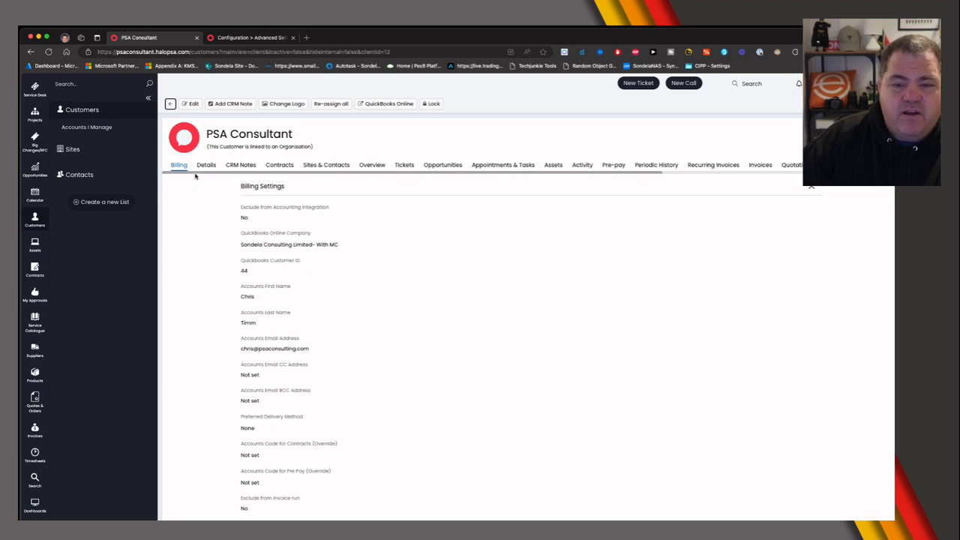
Return to the Advanced Settings and set the default Customer Details screen layout to Test YT11.
{"action": "left_click", "coordinate": [225, 37]}
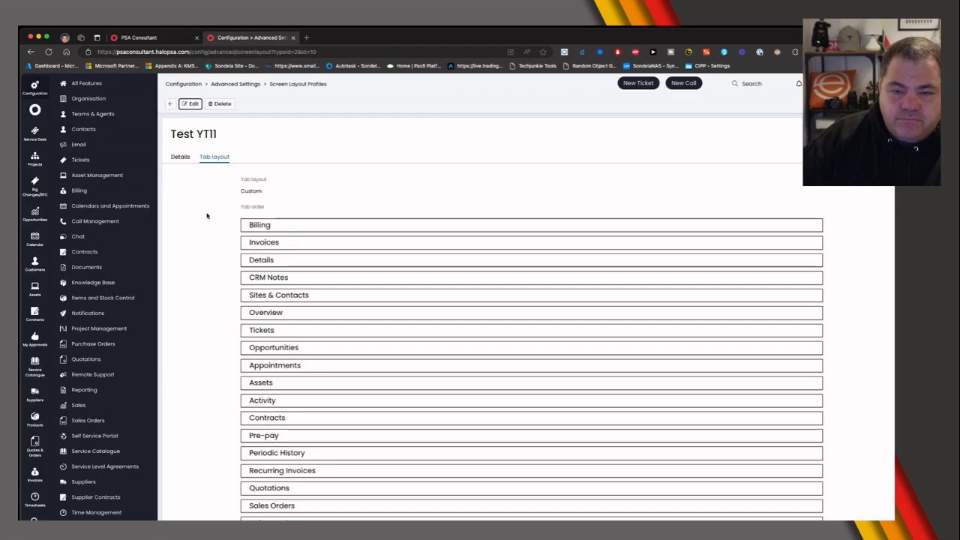
{"action": "left_click", "coordinate": [171, 103]}
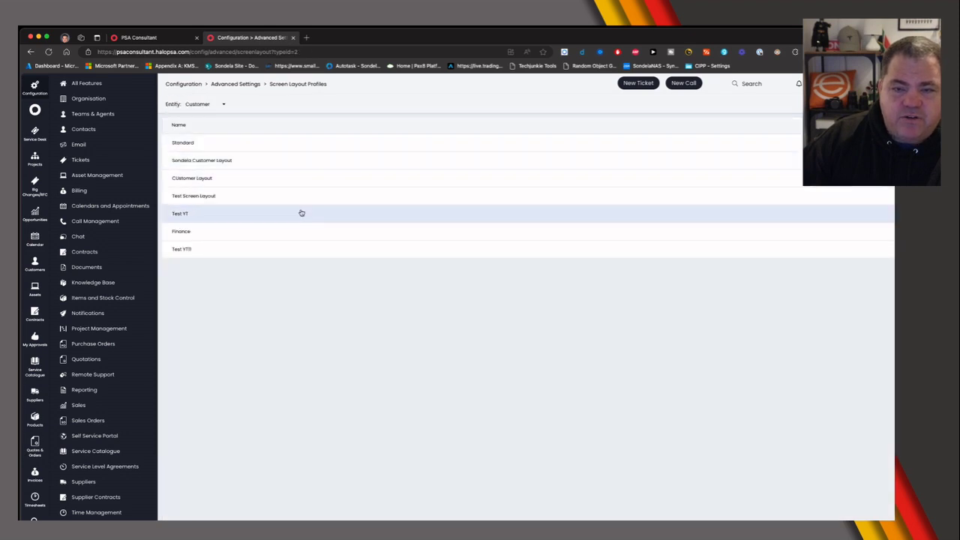
{"action": "left_click", "coordinate": [239, 84]}
{"action": "scroll", "coordinate": [444, 391], "scroll_direction": "down", "scroll_amount": 15}
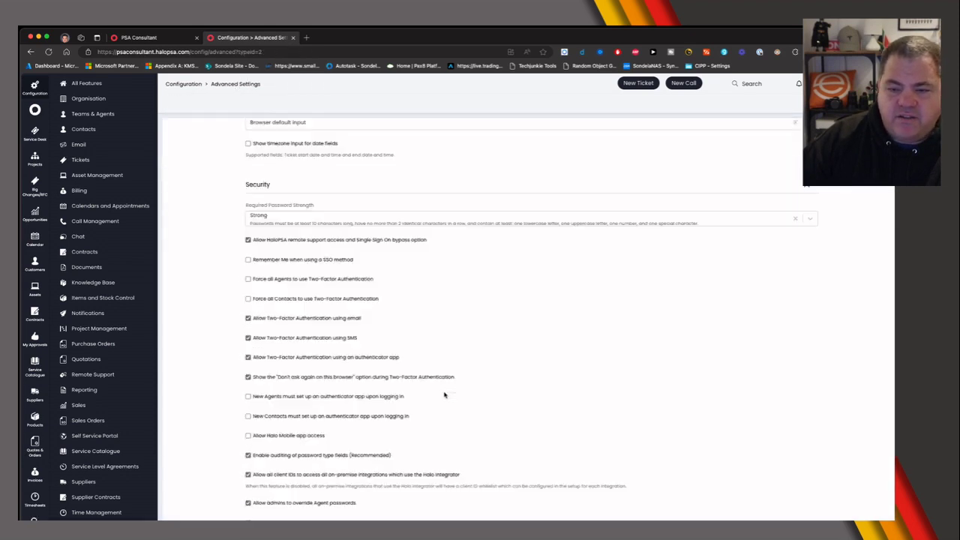
{"action": "scroll", "coordinate": [444, 392], "scroll_direction": "down", "scroll_amount": 3}
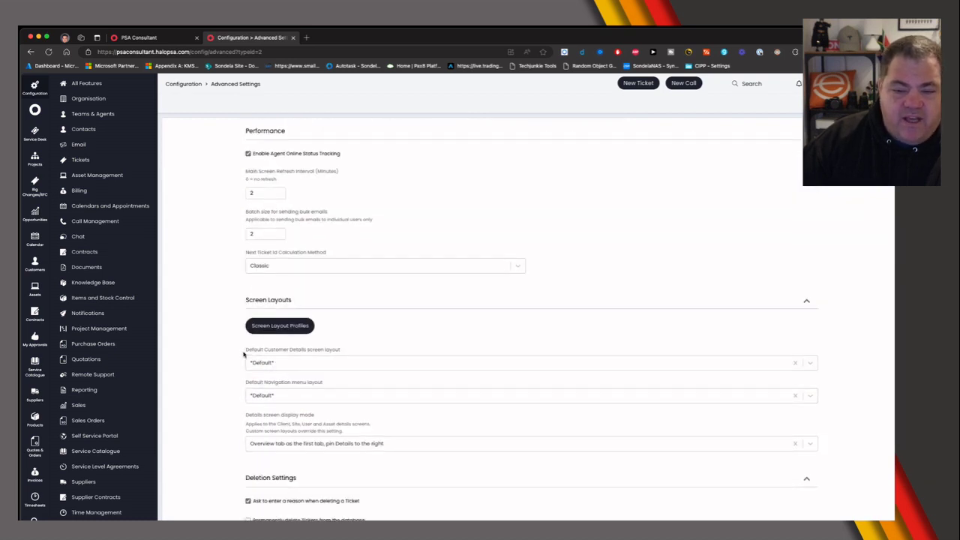
{"action": "left_click_drag", "start_coordinate": [244, 356], "coordinate": [339, 350]}
{"action": "left_click", "coordinate": [330, 369]}
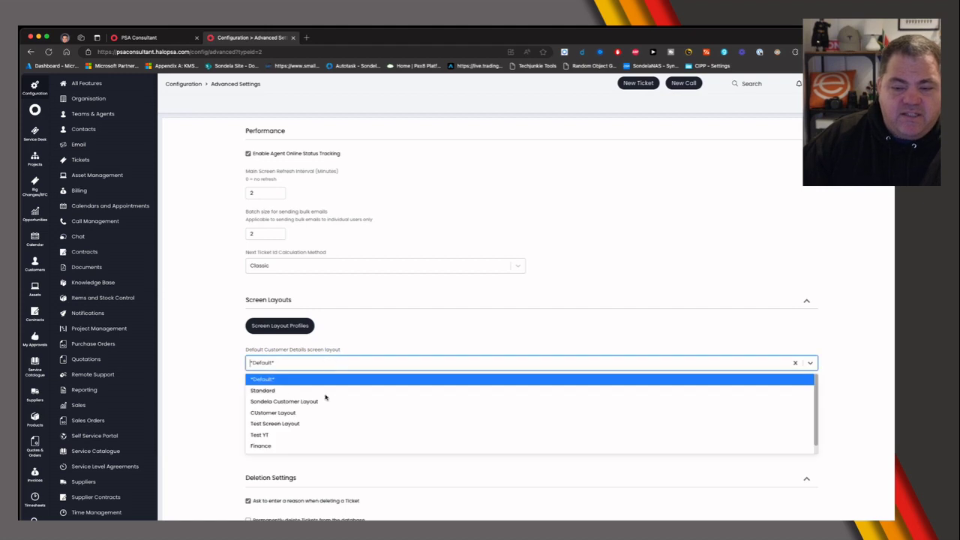
{"action": "scroll", "coordinate": [303, 445], "scroll_direction": "down", "scroll_amount": 1}
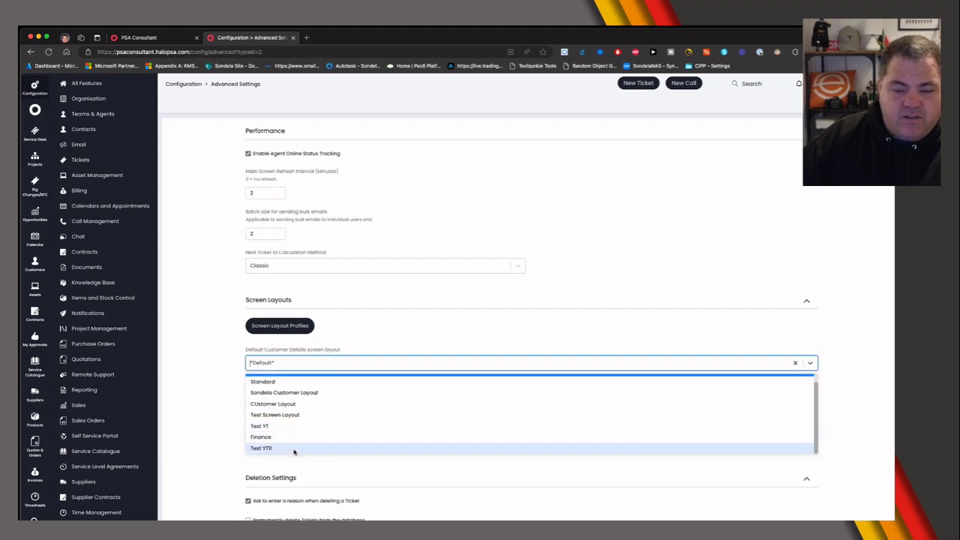
{"action": "left_click", "coordinate": [300, 450]}
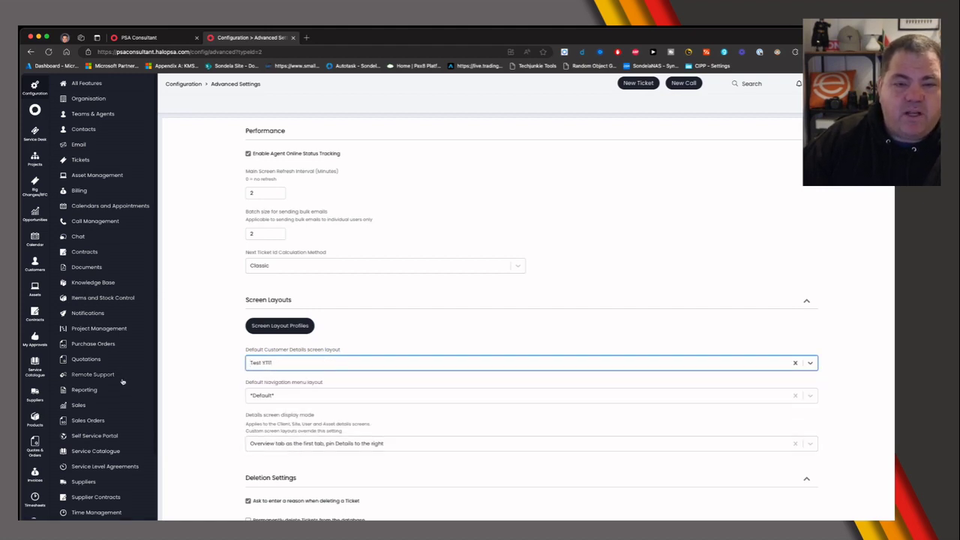
{"action": "left_click", "coordinate": [371, 338]}
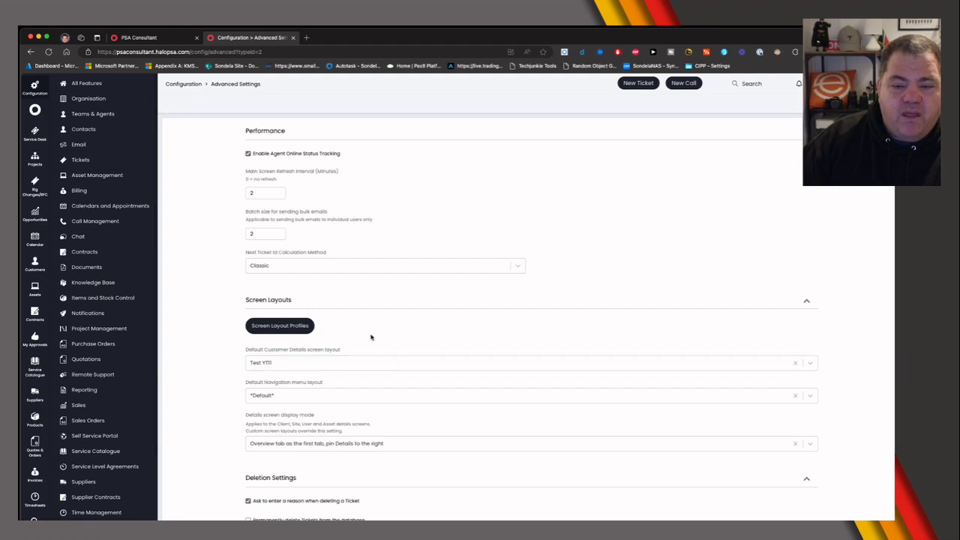
Check the PSA Consultant customer record's tab order and recheck that Test YT11 is chosen as the default Customer Details screen layout.
{"action": "left_click", "coordinate": [165, 38]}
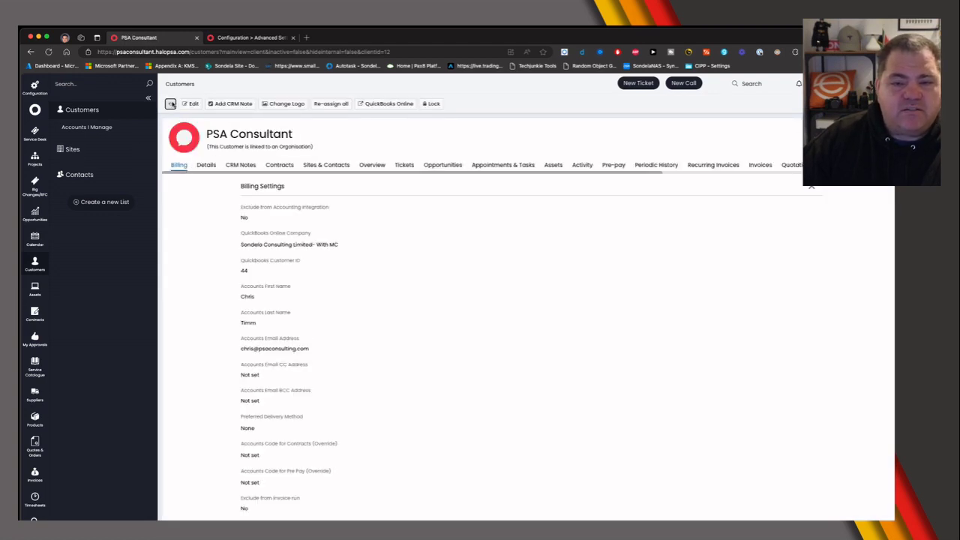
{"action": "left_click", "coordinate": [171, 103]}
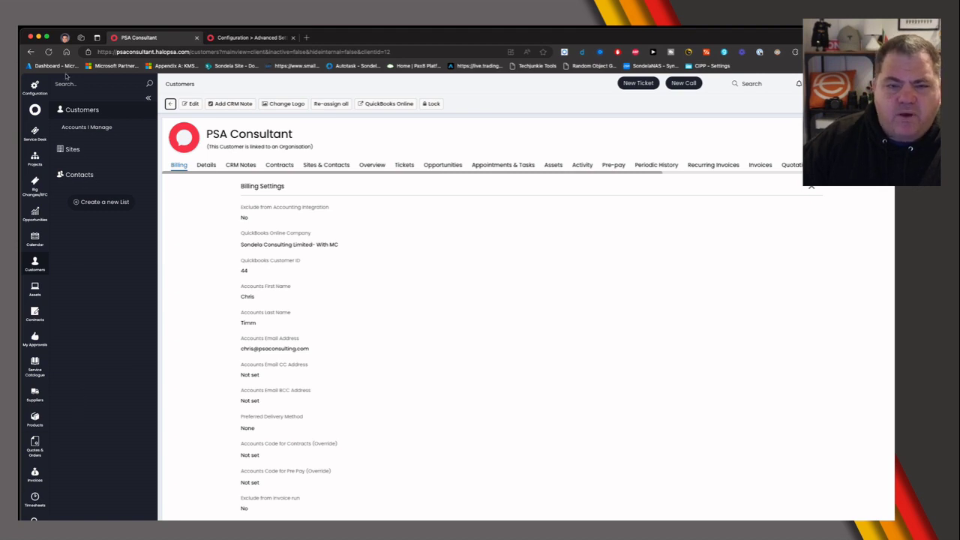
{"action": "left_click", "coordinate": [244, 39]}
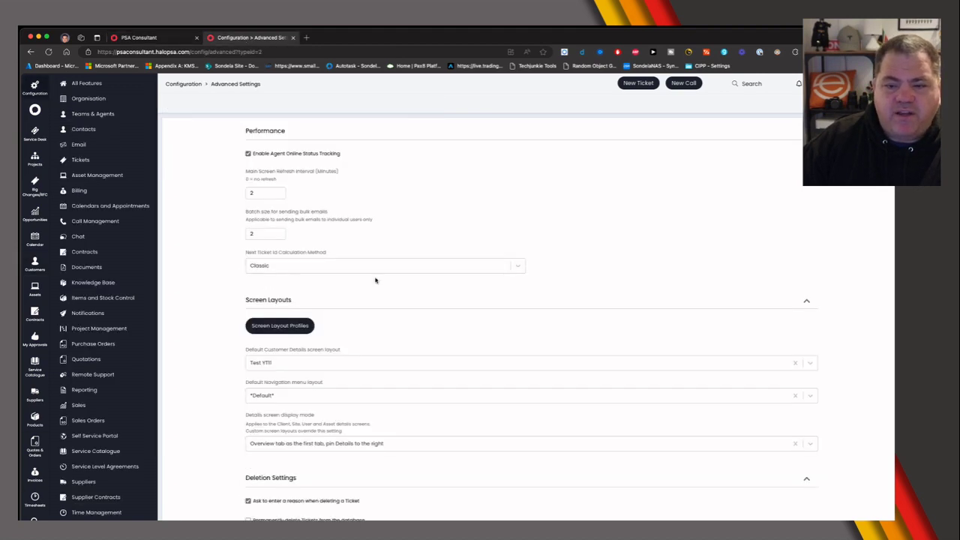
{"action": "left_click", "coordinate": [265, 364]}
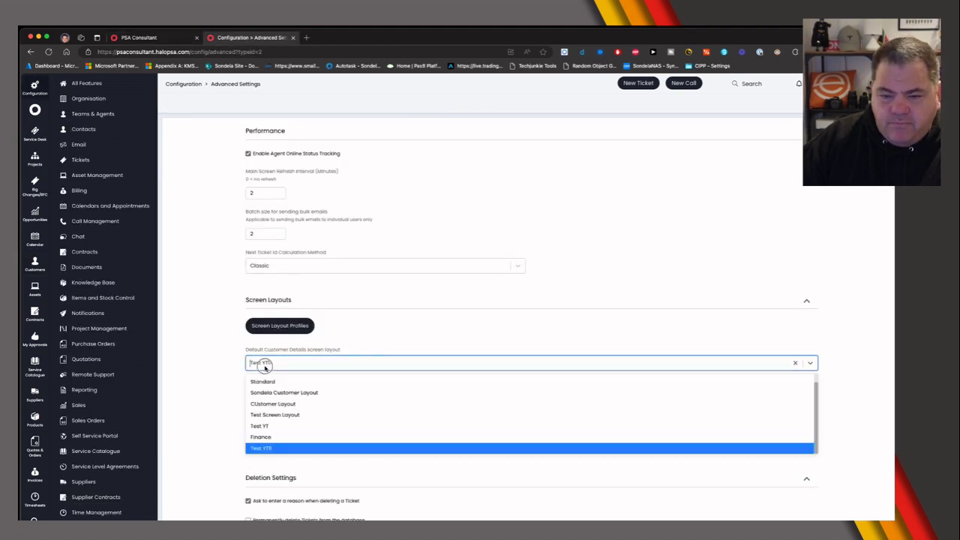
{"action": "left_click", "coordinate": [280, 448]}
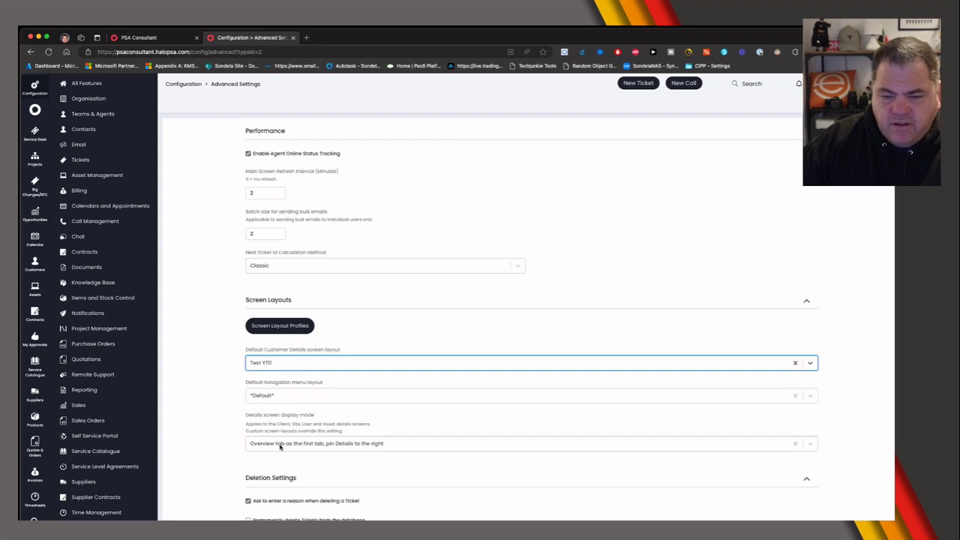
{"action": "left_click", "coordinate": [225, 448]}
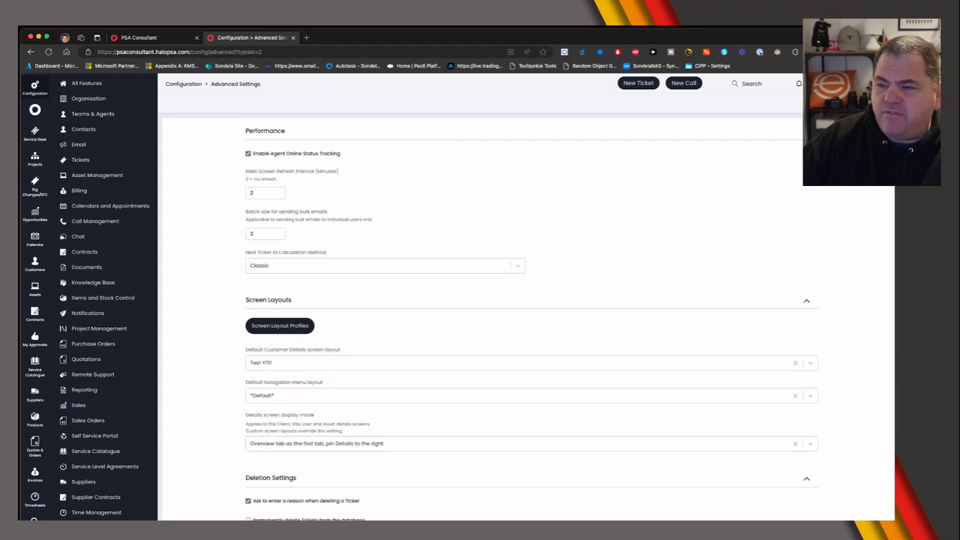
Edit the screen layout preferences of the logged-in agent's own account and set its Customer Details screen layout to Test YT11.
{"action": "left_click", "coordinate": [818, 83]}
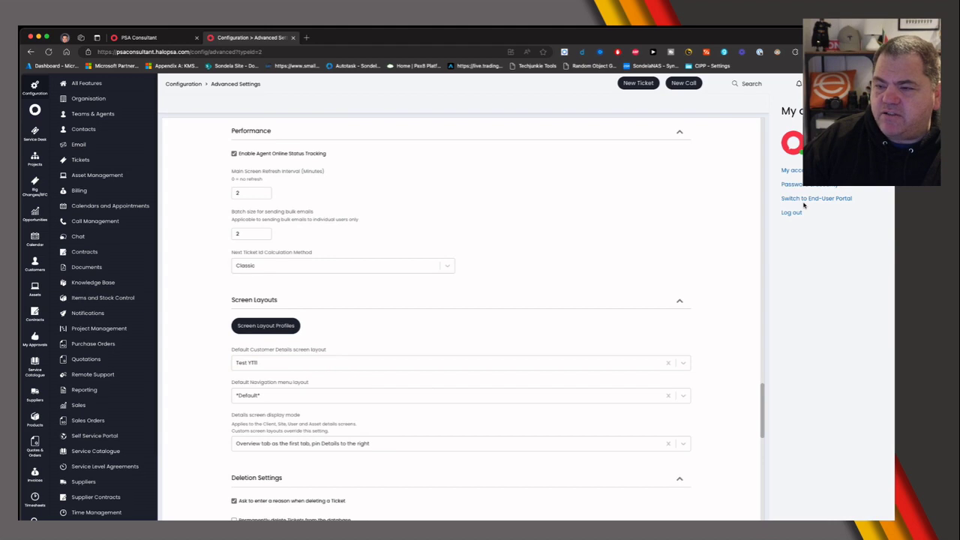
{"action": "left_click", "coordinate": [792, 170]}
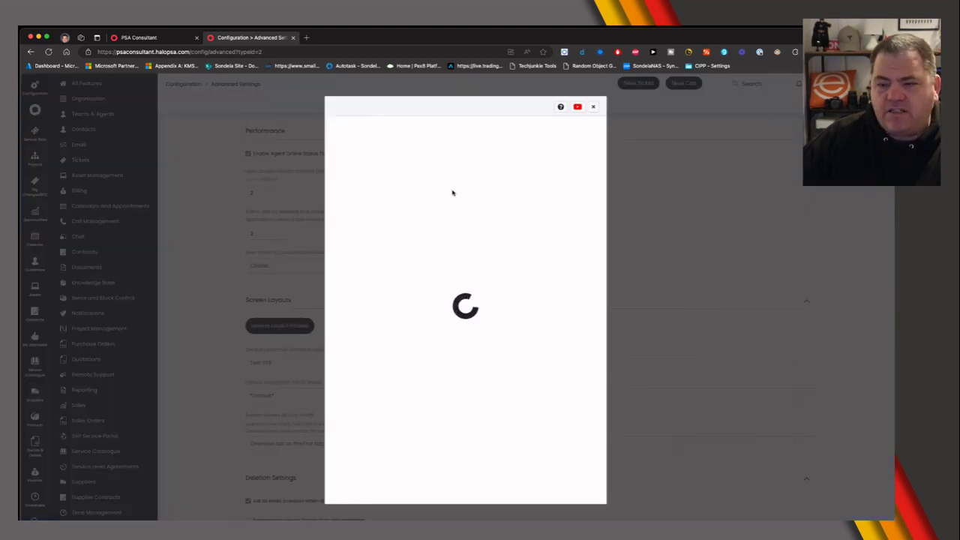
{"action": "left_click", "coordinate": [409, 163]}
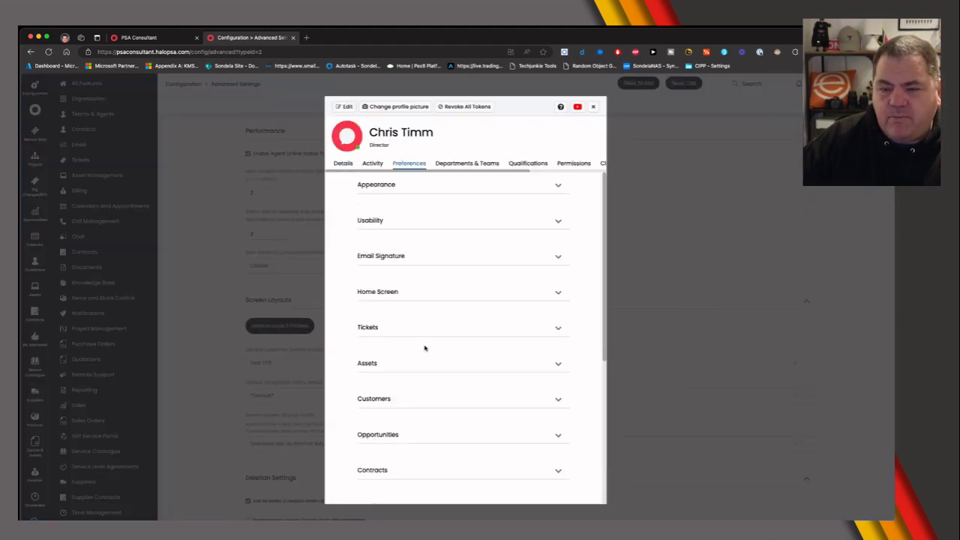
{"action": "scroll", "coordinate": [412, 400], "scroll_direction": "down", "scroll_amount": 5}
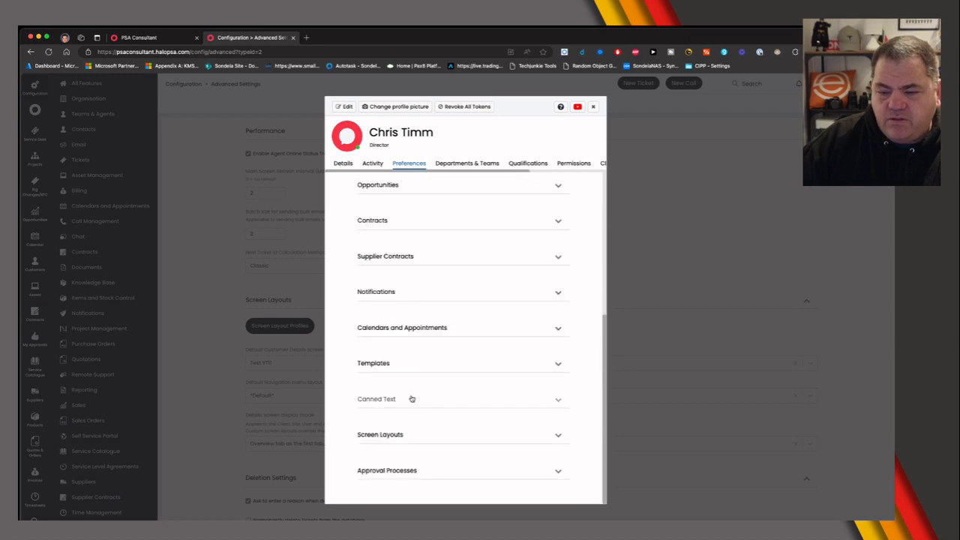
{"action": "left_click", "coordinate": [397, 435]}
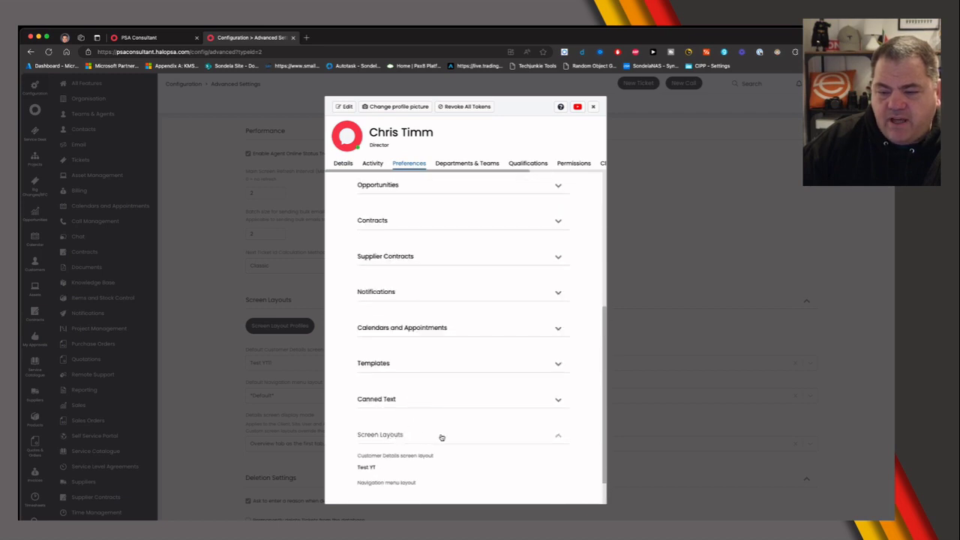
{"action": "left_click", "coordinate": [344, 107]}
{"action": "left_click", "coordinate": [408, 469]}
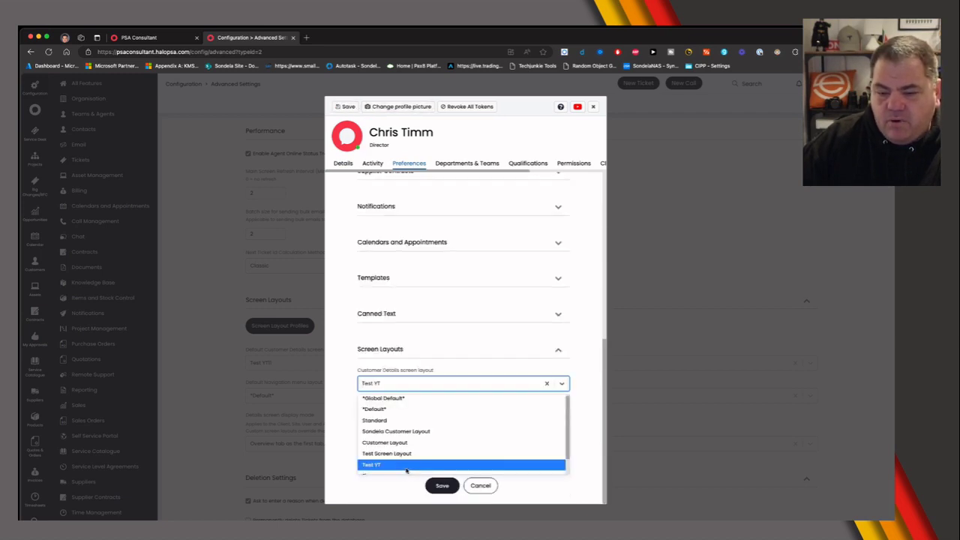
{"action": "scroll", "coordinate": [405, 469], "scroll_direction": "down", "scroll_amount": 1}
{"action": "left_click", "coordinate": [398, 469]}
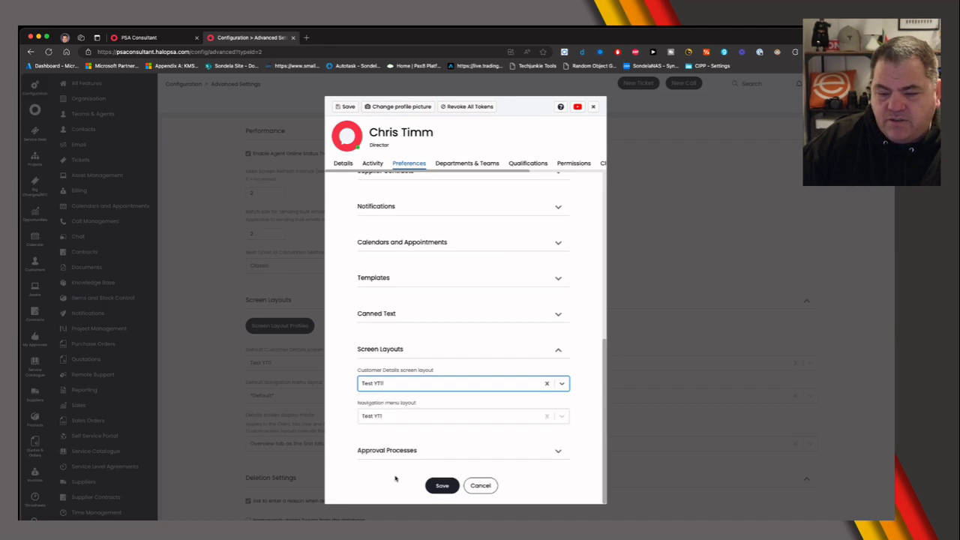
Set the account's Navigation menu layout to Global Default, save the preferences and close the account window.
{"action": "left_click", "coordinate": [405, 417]}
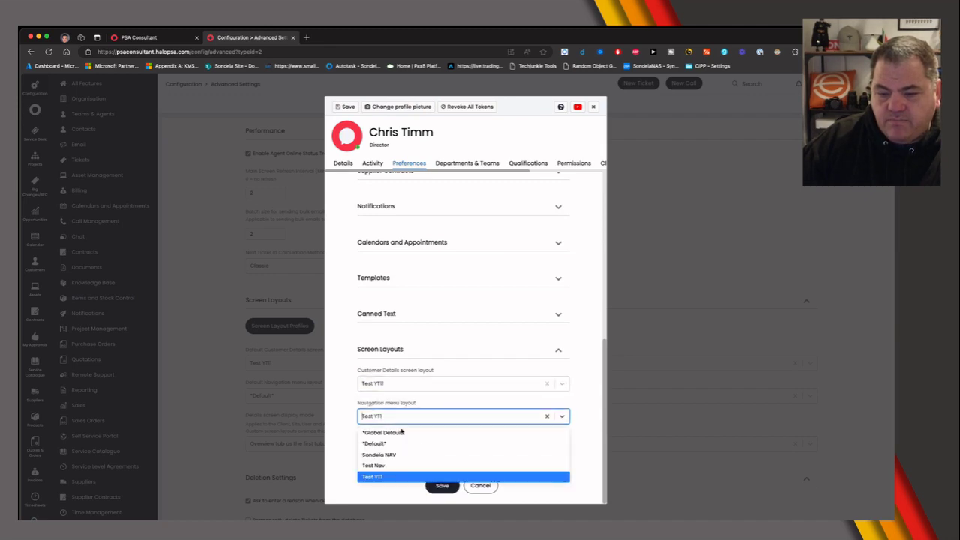
{"action": "left_click", "coordinate": [400, 435]}
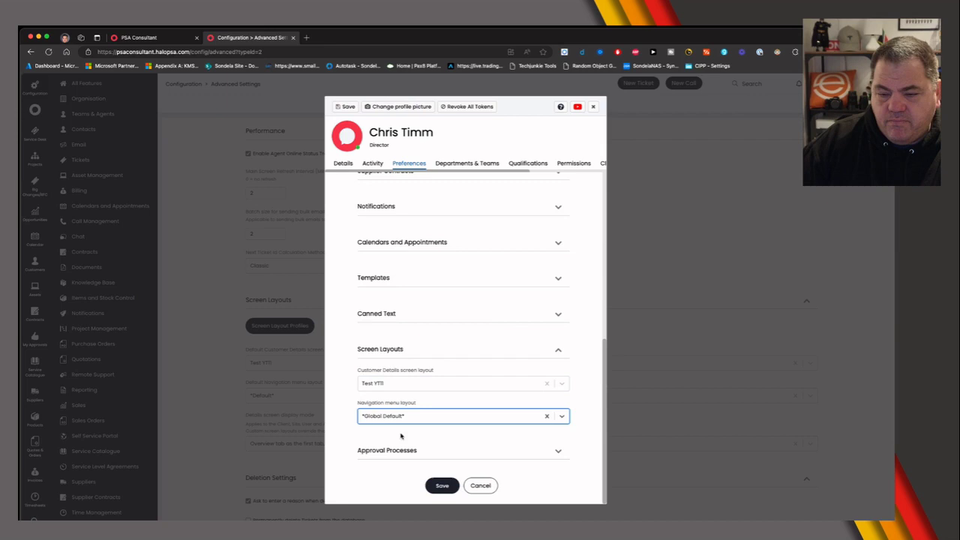
{"action": "left_click", "coordinate": [440, 486]}
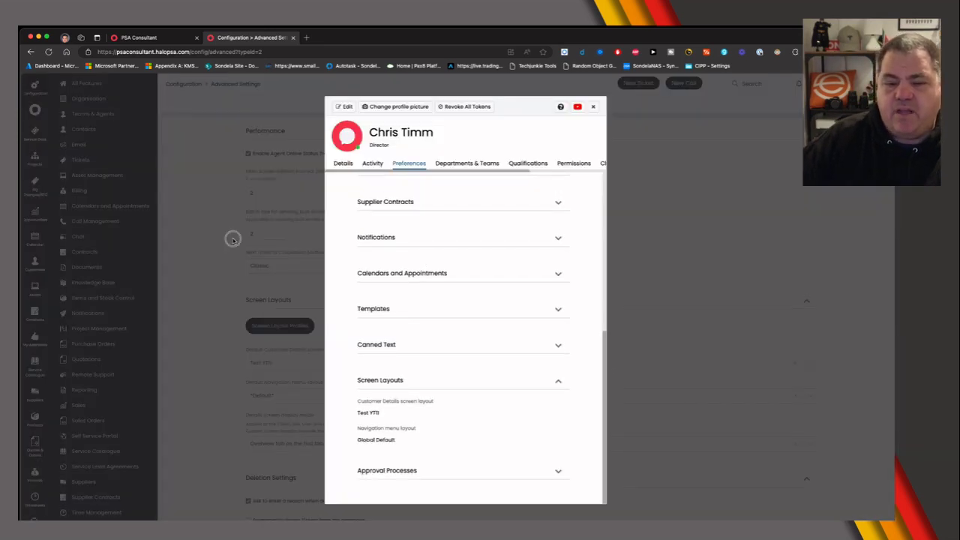
{"action": "left_click", "coordinate": [593, 107]}
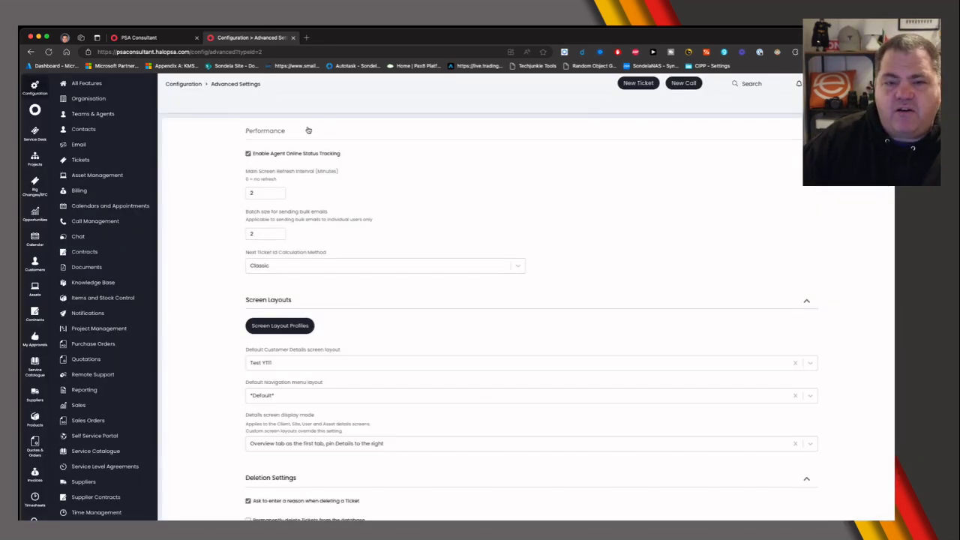
Reload the PSA Consultant customer record and review the order of its tabs and its page content.
{"action": "left_click", "coordinate": [137, 42]}
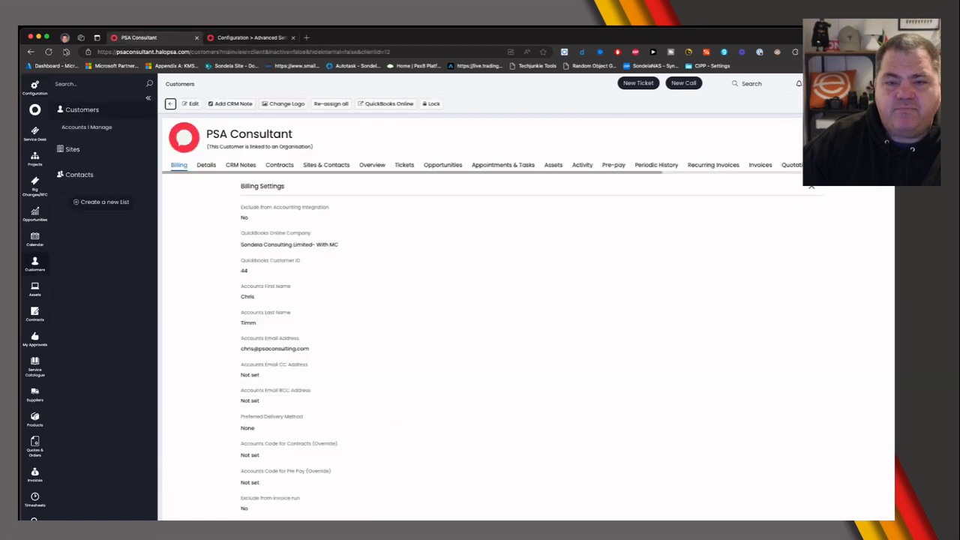
{"action": "left_click", "coordinate": [48, 52]}
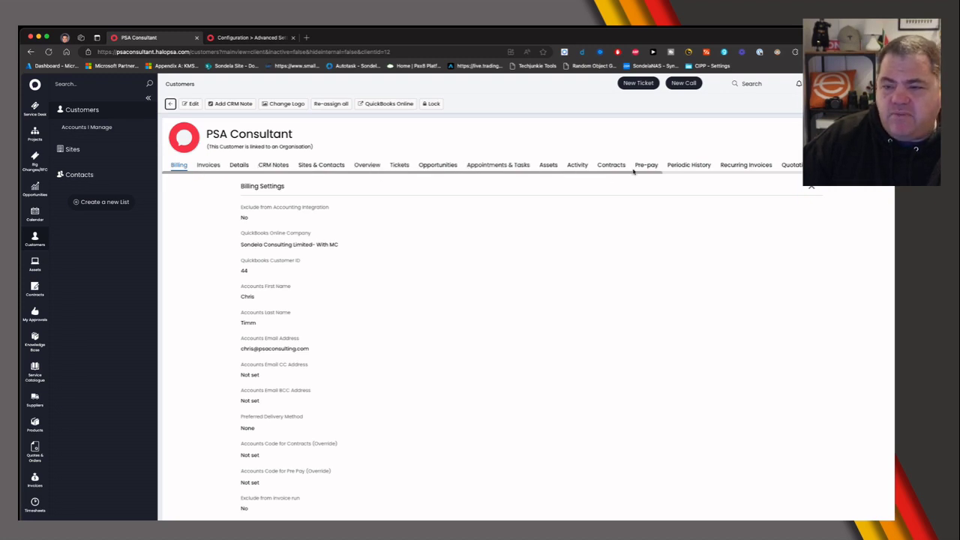
{"action": "scroll", "coordinate": [697, 167], "scroll_direction": "right", "scroll_amount": 5}
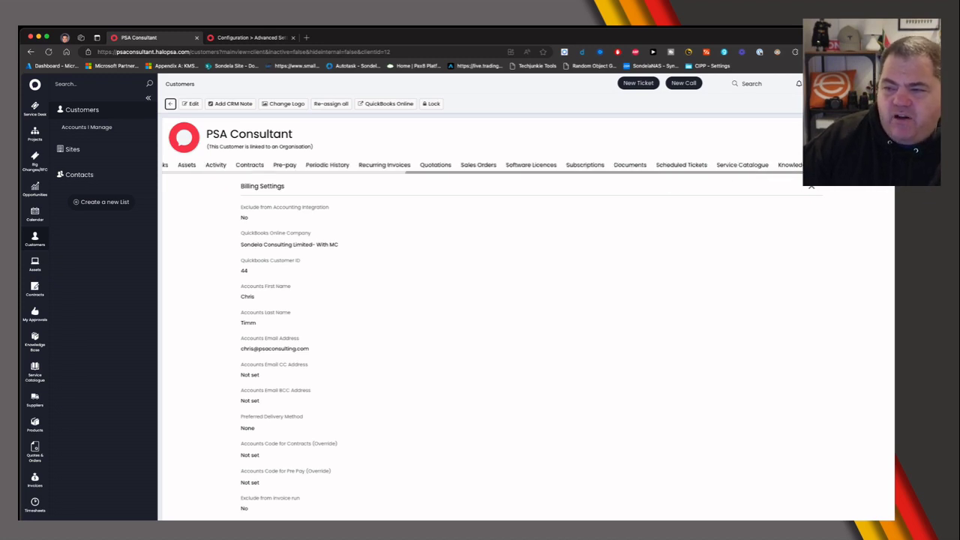
{"action": "scroll", "coordinate": [464, 251], "scroll_direction": "down", "scroll_amount": 10}
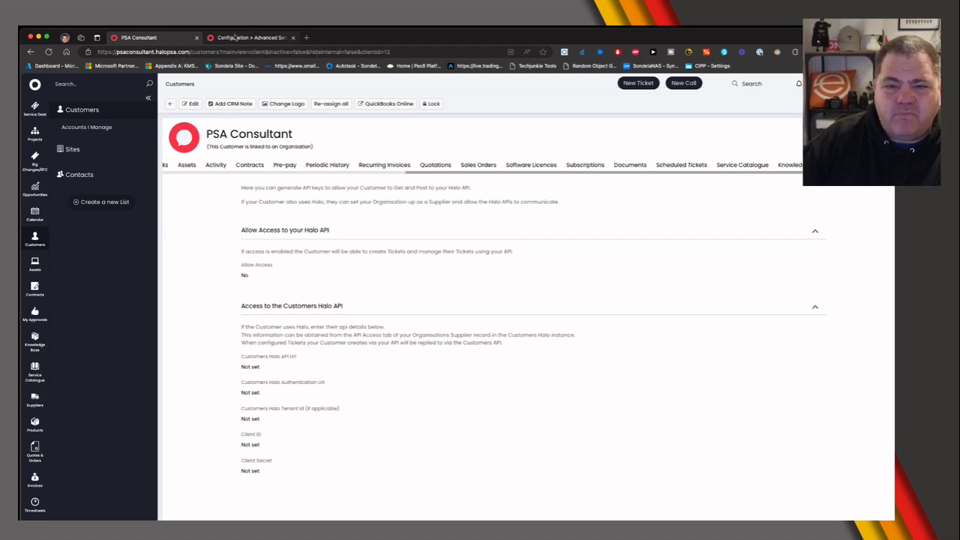
Return to the Advanced Settings page, open the screen layout profiles and switch the entity to Navigation Menu.
{"action": "left_click", "coordinate": [236, 37]}
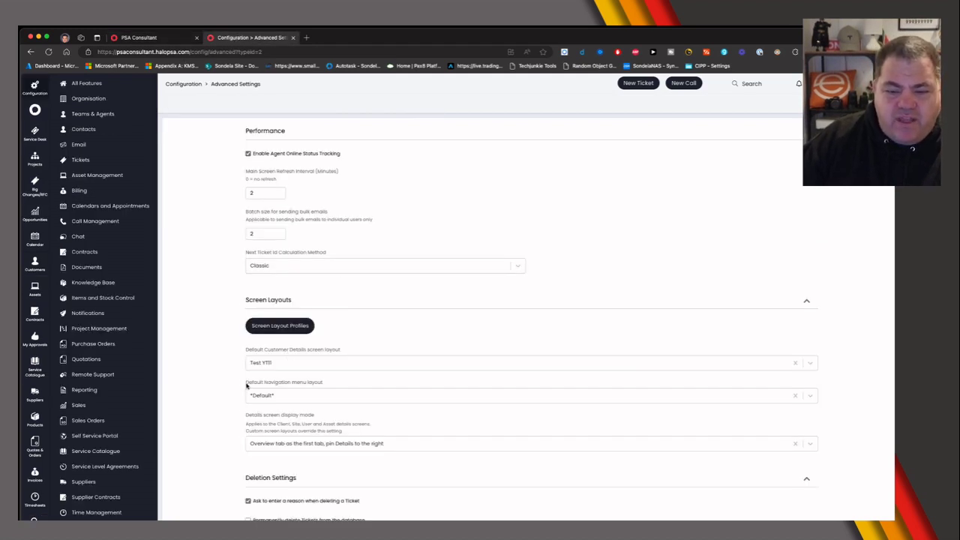
{"action": "left_click_drag", "start_coordinate": [248, 388], "coordinate": [330, 385]}
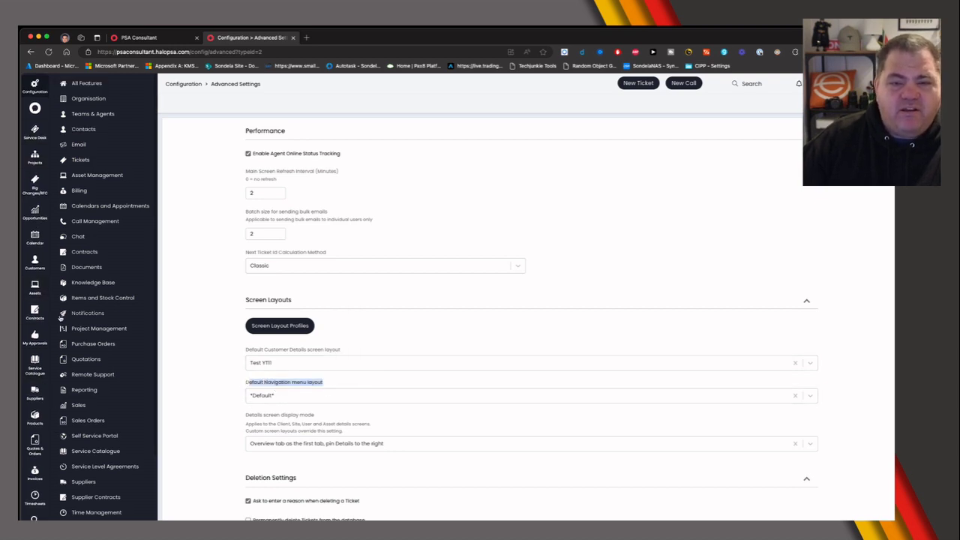
{"action": "scroll", "coordinate": [45, 324], "scroll_direction": "down", "scroll_amount": 1}
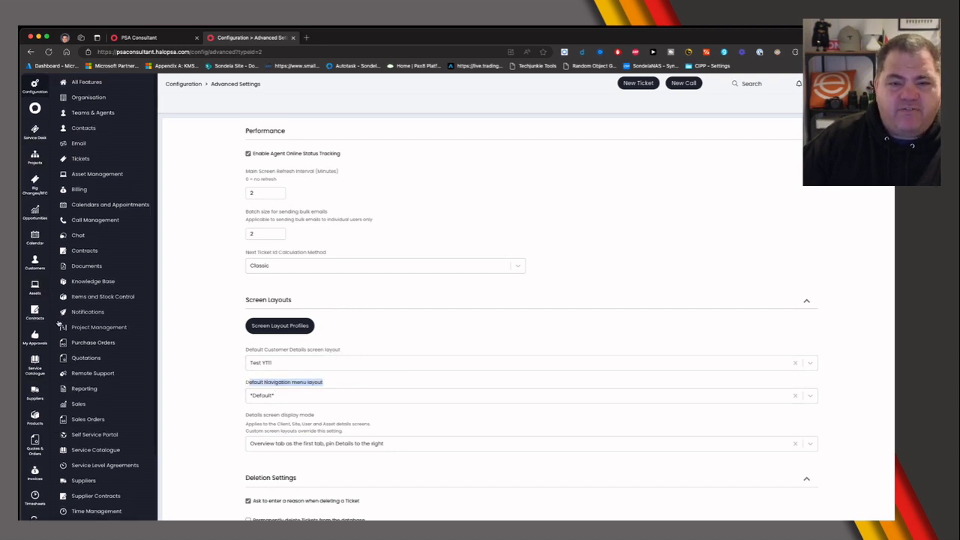
{"action": "left_click", "coordinate": [284, 324]}
{"action": "left_click", "coordinate": [204, 107]}
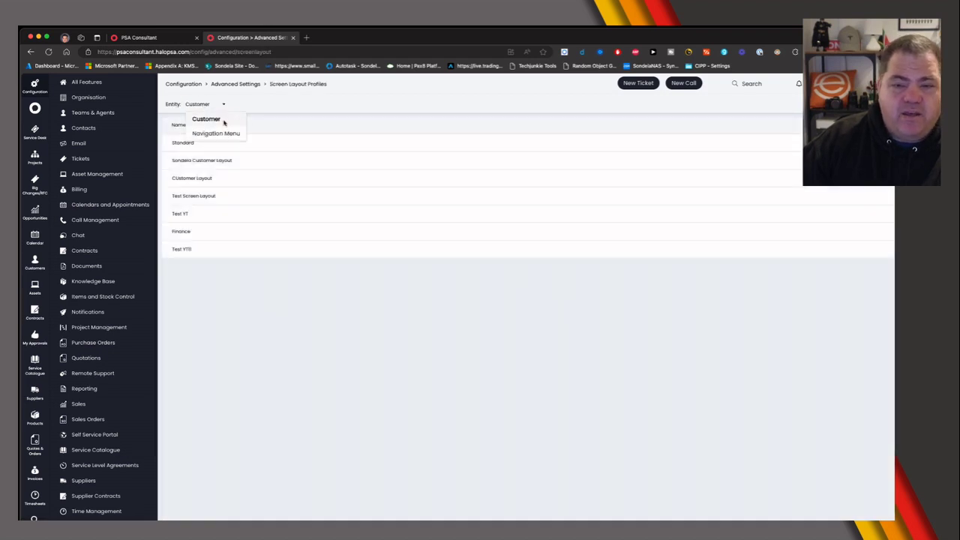
{"action": "left_click", "coordinate": [216, 132]}
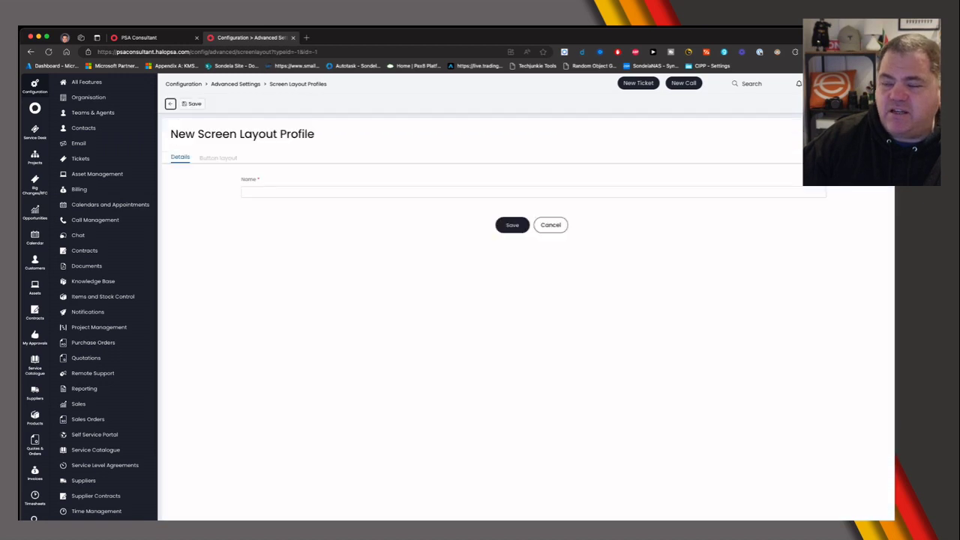
Name the new navigation menu layout profile YTTest 1111 and save it.
{"action": "left_click", "coordinate": [282, 191]}
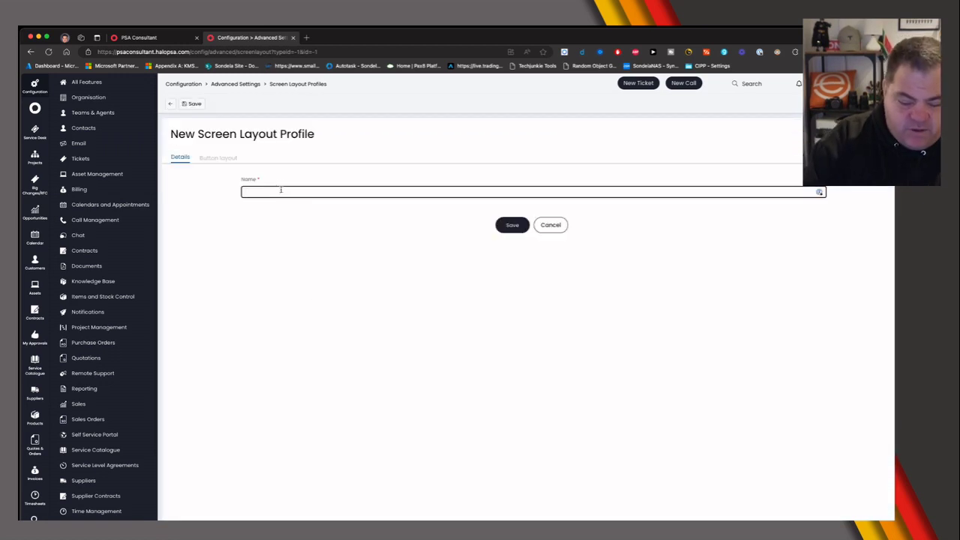
{"action": "type", "text": "YTTest 1111"}
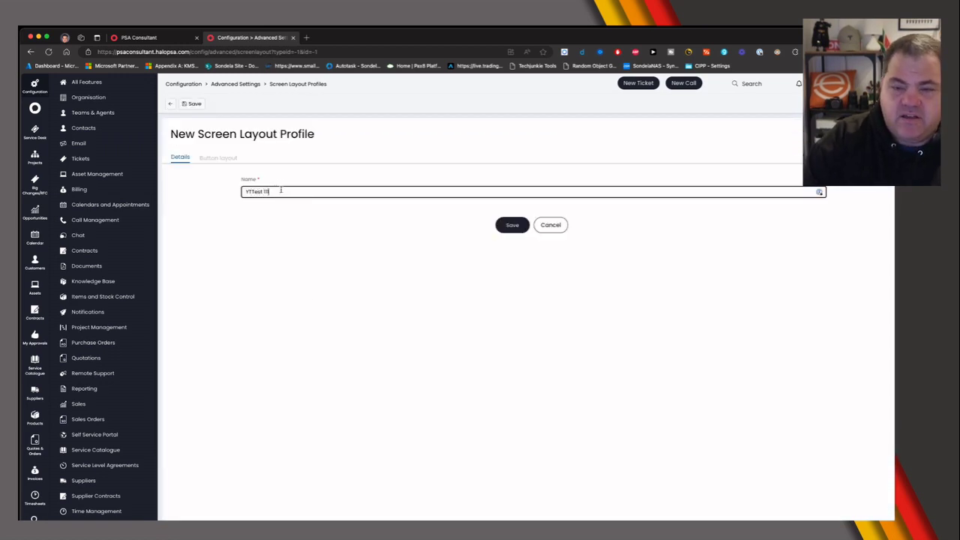
{"action": "key", "text": "Return"}
{"action": "left_click", "coordinate": [191, 103]}
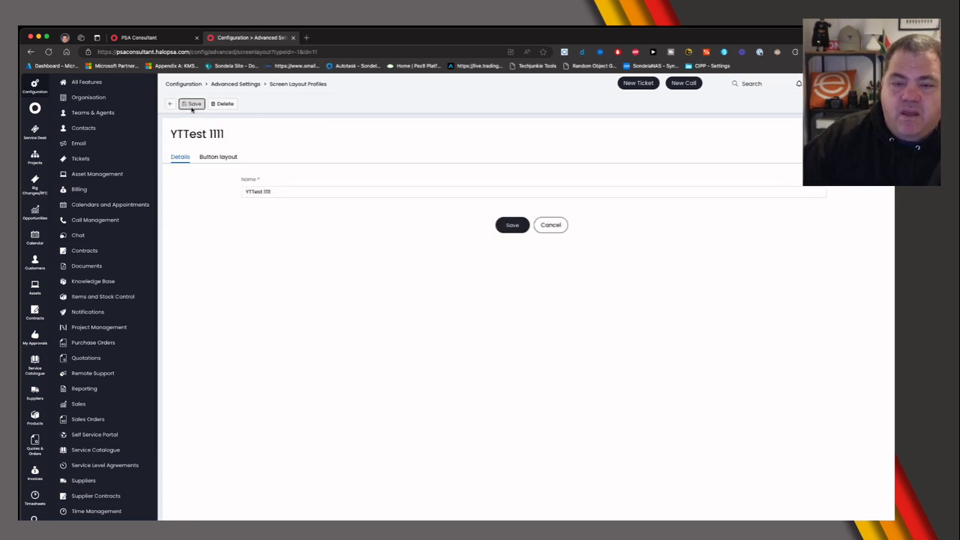
Set the profile's button layout to Custom and move Configuration directly below Home in the button order.
{"action": "left_click", "coordinate": [217, 157]}
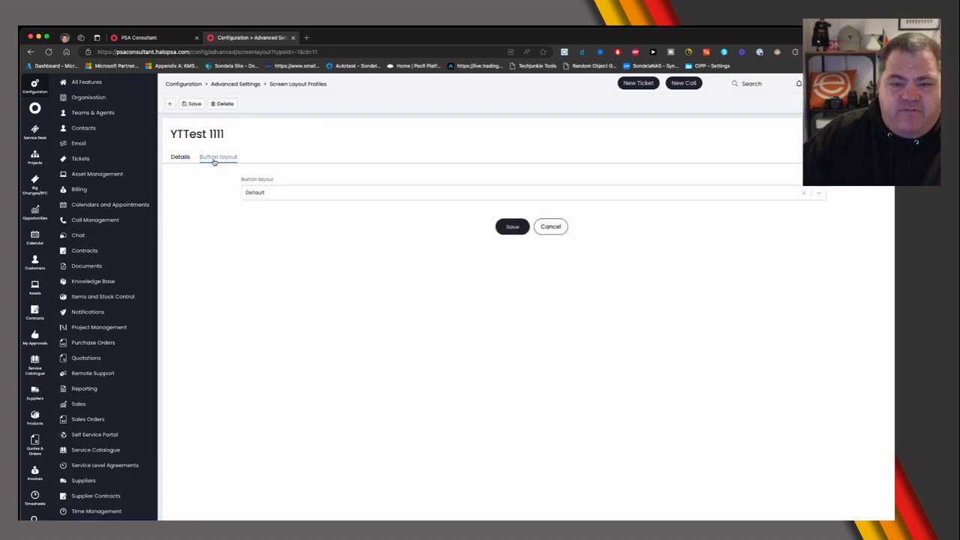
{"action": "left_click", "coordinate": [298, 193]}
{"action": "left_click", "coordinate": [297, 220]}
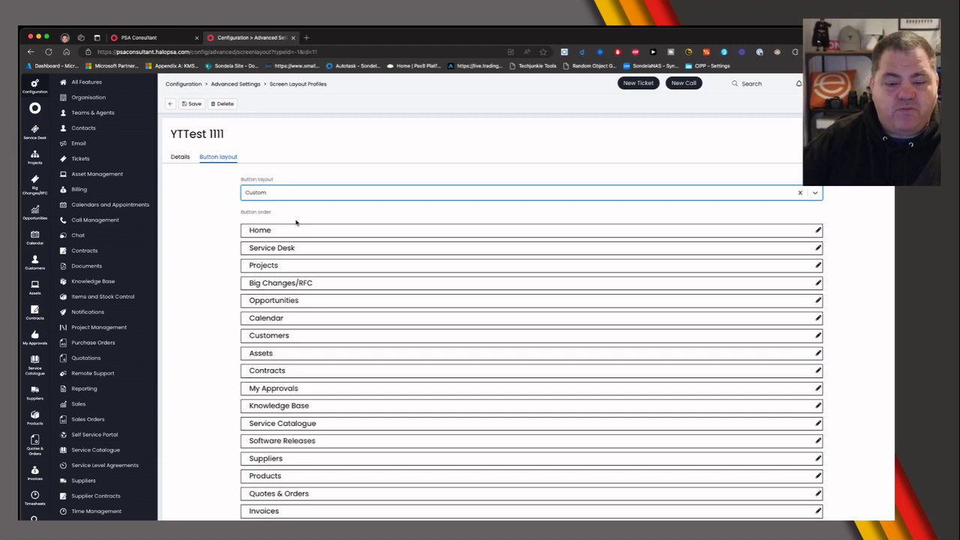
{"action": "scroll", "coordinate": [291, 404], "scroll_direction": "down", "scroll_amount": 3}
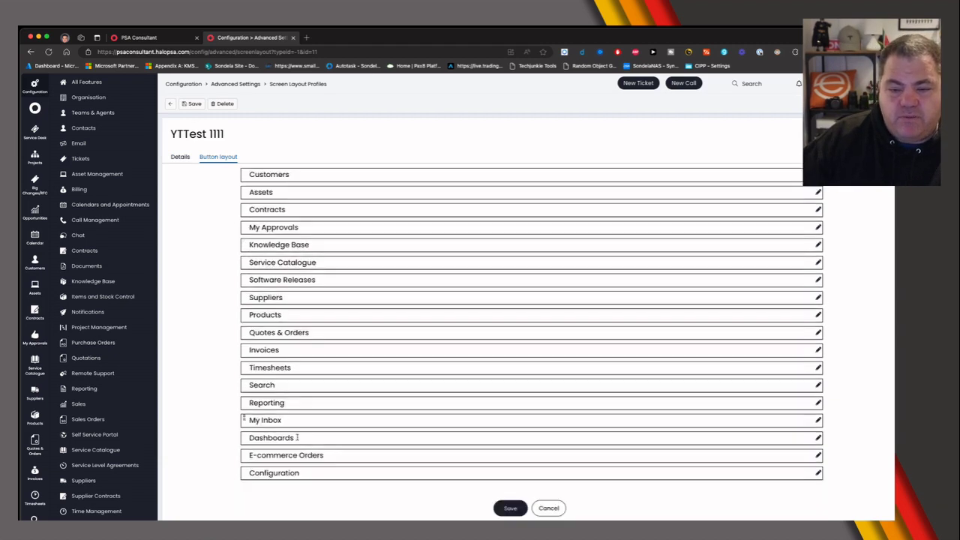
{"action": "left_click_drag", "start_coordinate": [242, 473], "coordinate": [278, 225]}
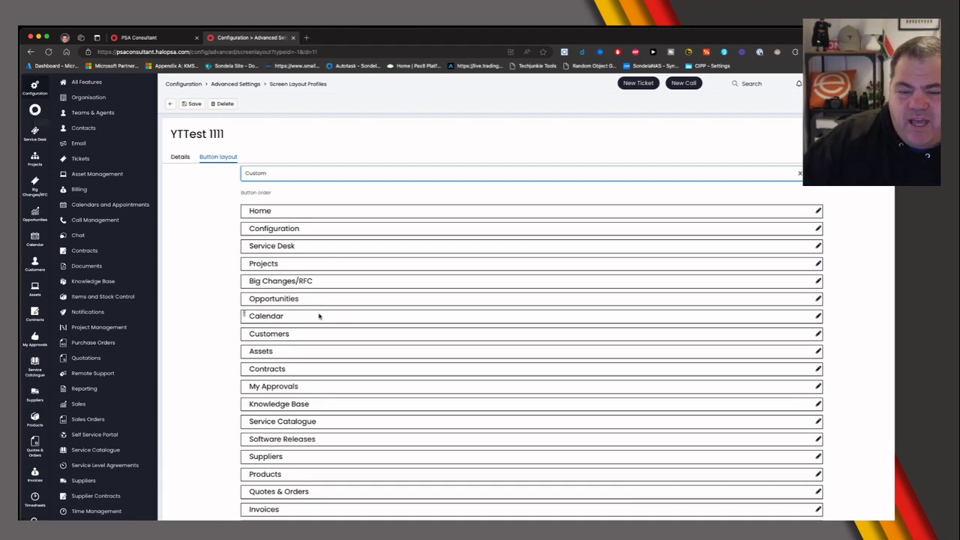
Move Invoices up the button order so it sits between Home and Configuration.
{"action": "scroll", "coordinate": [290, 316], "scroll_direction": "down", "scroll_amount": 3}
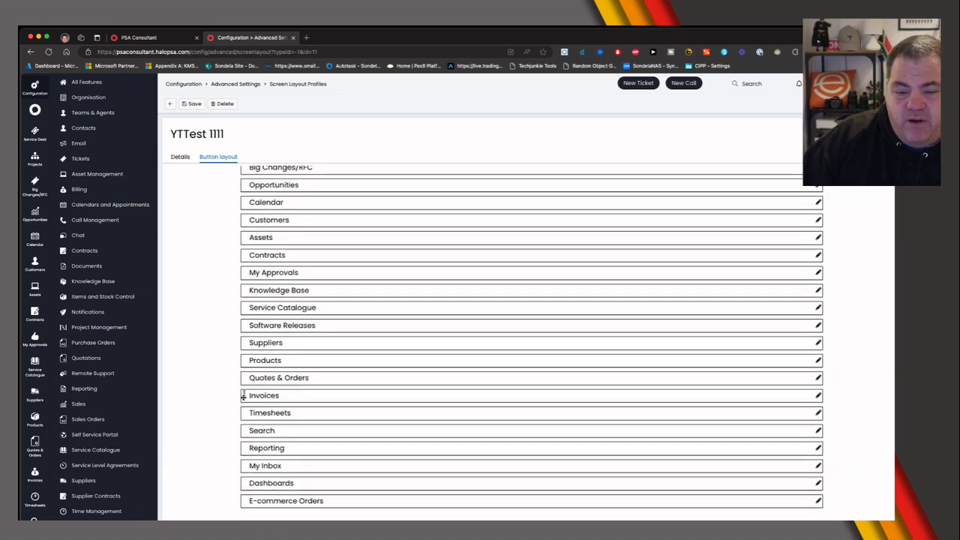
{"action": "left_click_drag", "start_coordinate": [243, 397], "coordinate": [283, 192]}
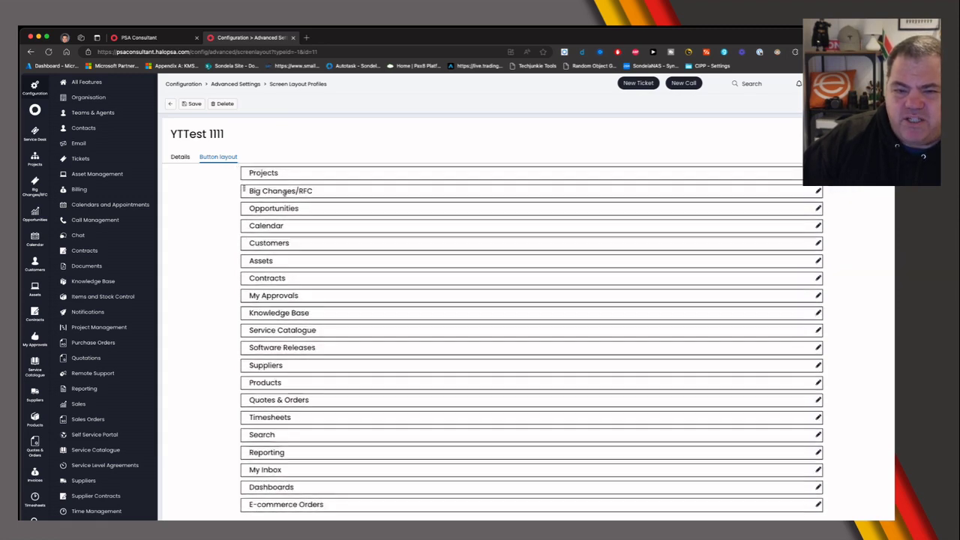
{"action": "scroll", "coordinate": [283, 191], "scroll_direction": "up", "scroll_amount": 4}
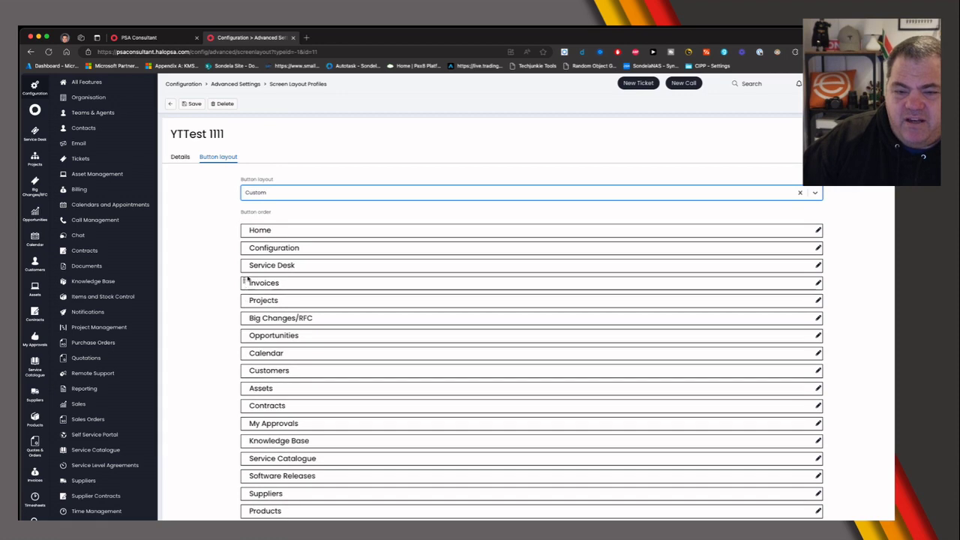
{"action": "left_click_drag", "start_coordinate": [246, 280], "coordinate": [283, 253]}
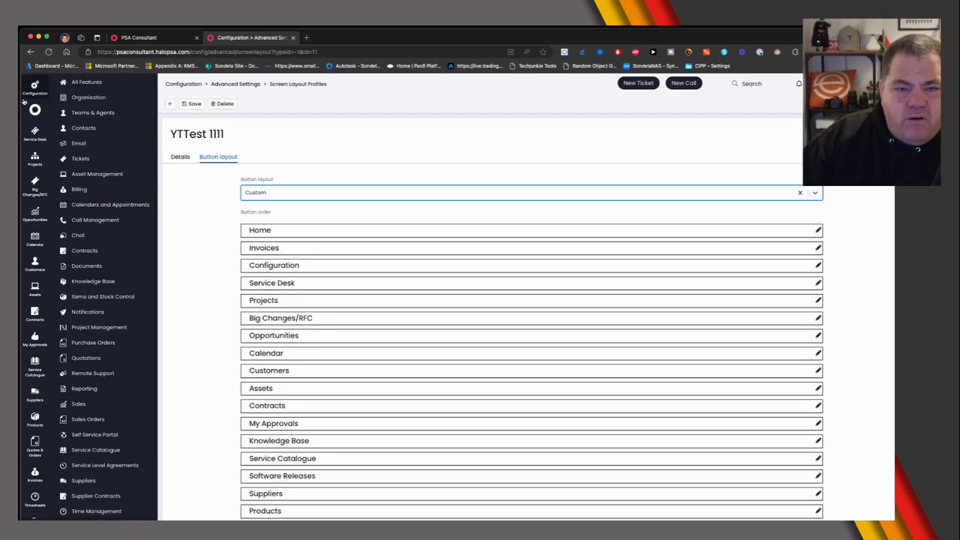
Check the navigation menu's overflow items and set the Reporting button's display to Show in overflow.
{"action": "scroll", "coordinate": [36, 463], "scroll_direction": "down", "scroll_amount": 2}
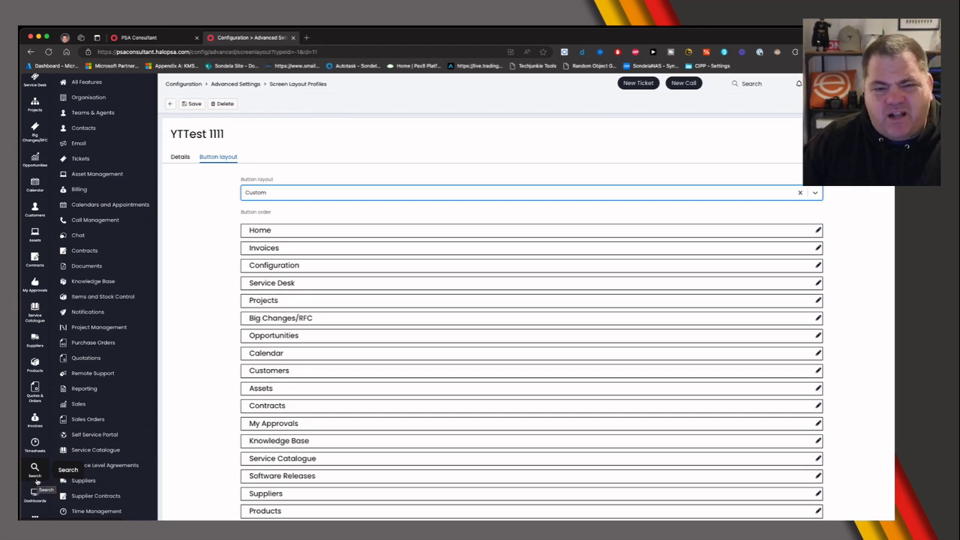
{"action": "mouse_move", "coordinate": [34, 493]}
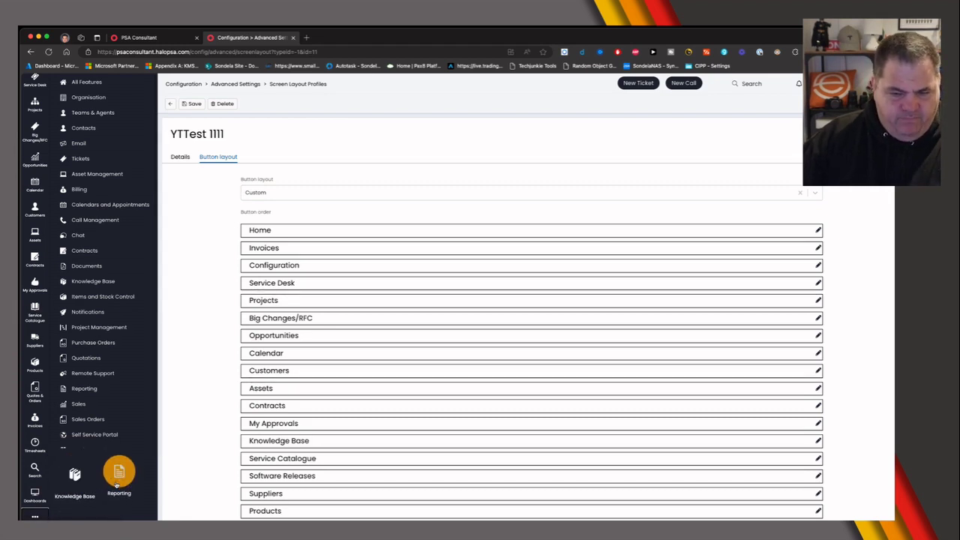
{"action": "scroll", "coordinate": [340, 343], "scroll_direction": "down", "scroll_amount": 5}
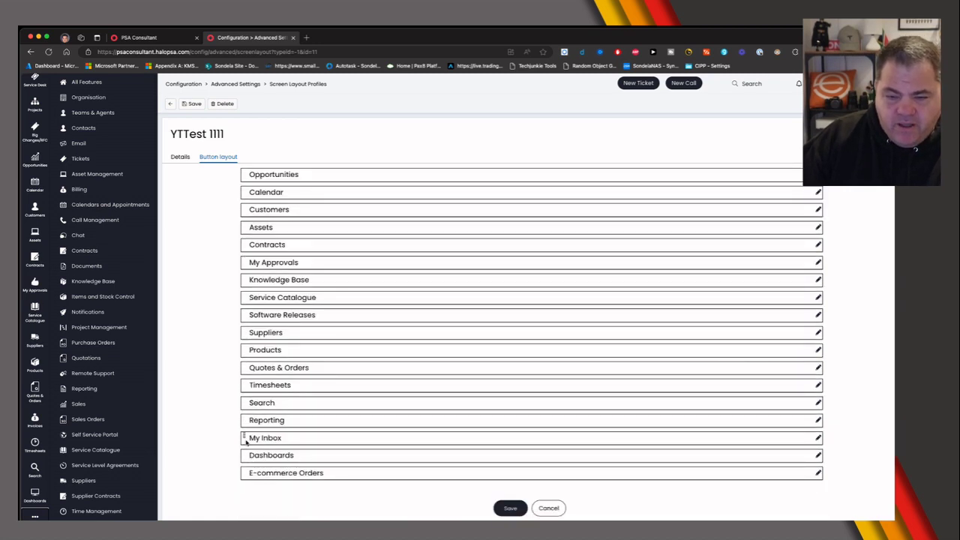
{"action": "left_click", "coordinate": [818, 421]}
{"action": "left_click", "coordinate": [397, 298]}
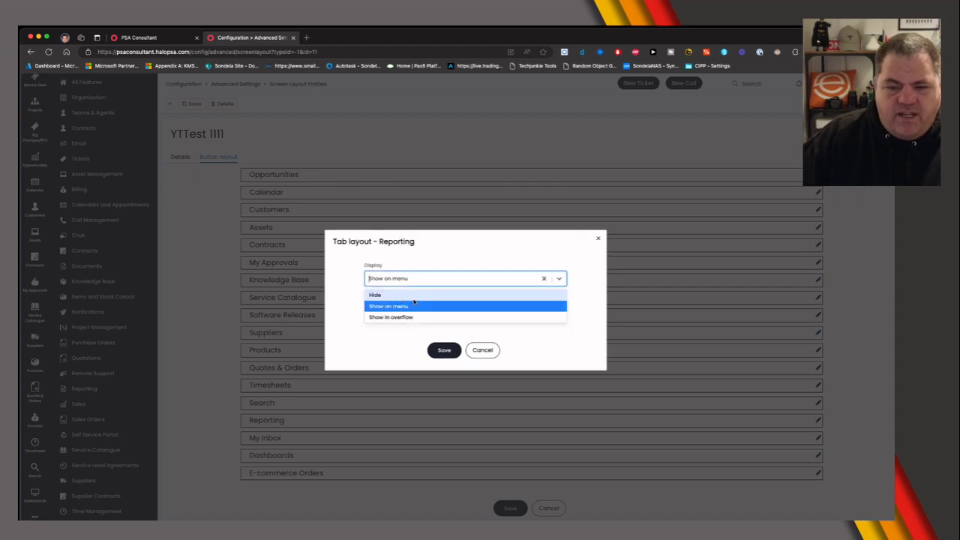
{"action": "left_click", "coordinate": [420, 319]}
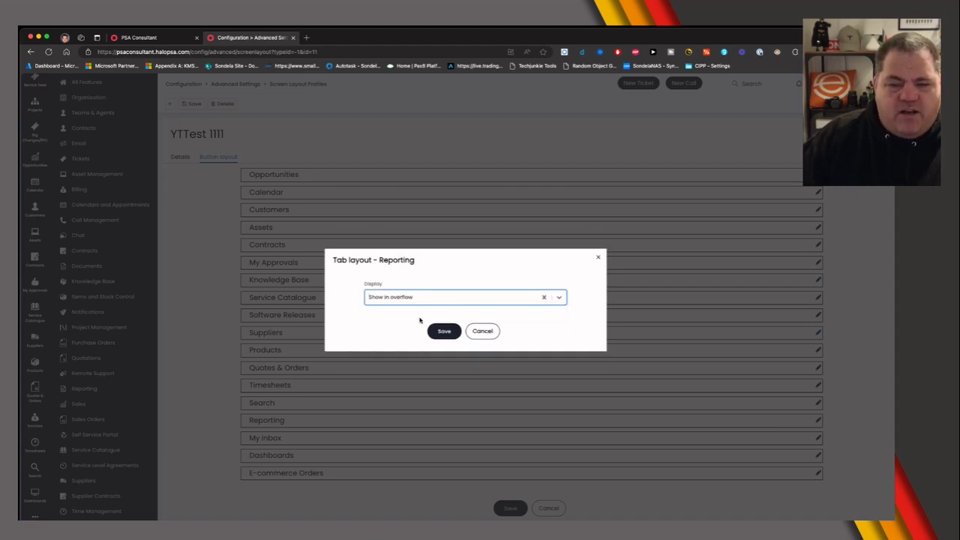
{"action": "left_click", "coordinate": [444, 330]}
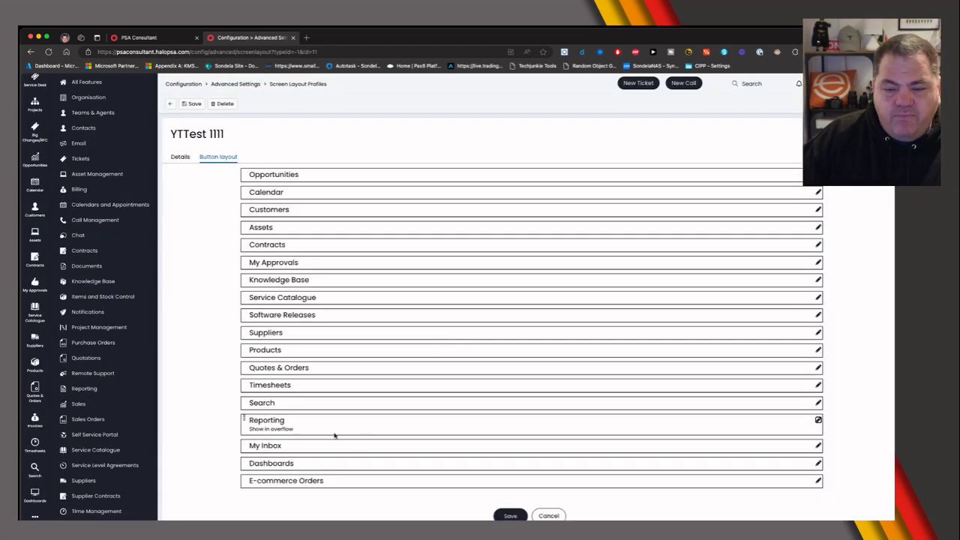
Set the Timesheets button's display to Show in overflow, save the profile and review its button order.
{"action": "left_click", "coordinate": [818, 385]}
{"action": "left_click", "coordinate": [429, 299]}
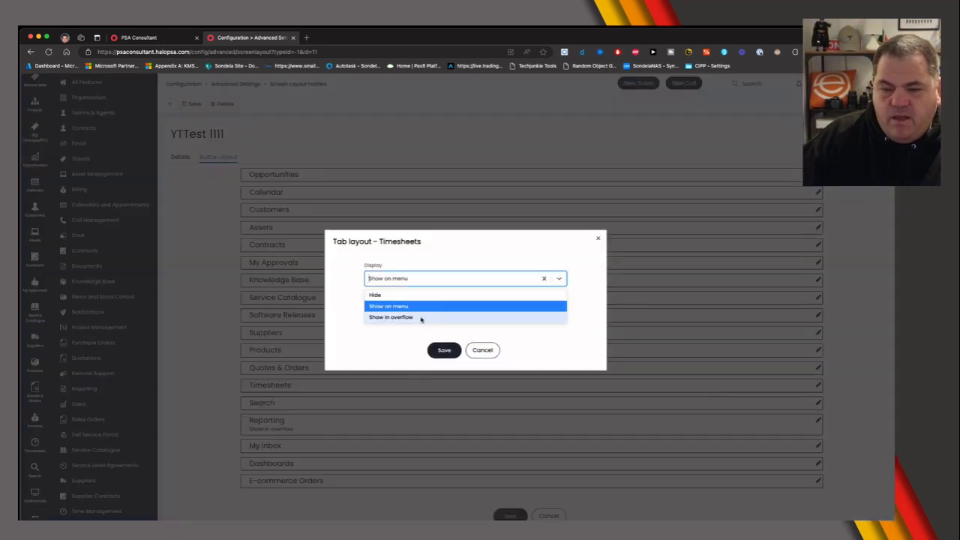
{"action": "left_click", "coordinate": [421, 317]}
{"action": "left_click", "coordinate": [444, 350]}
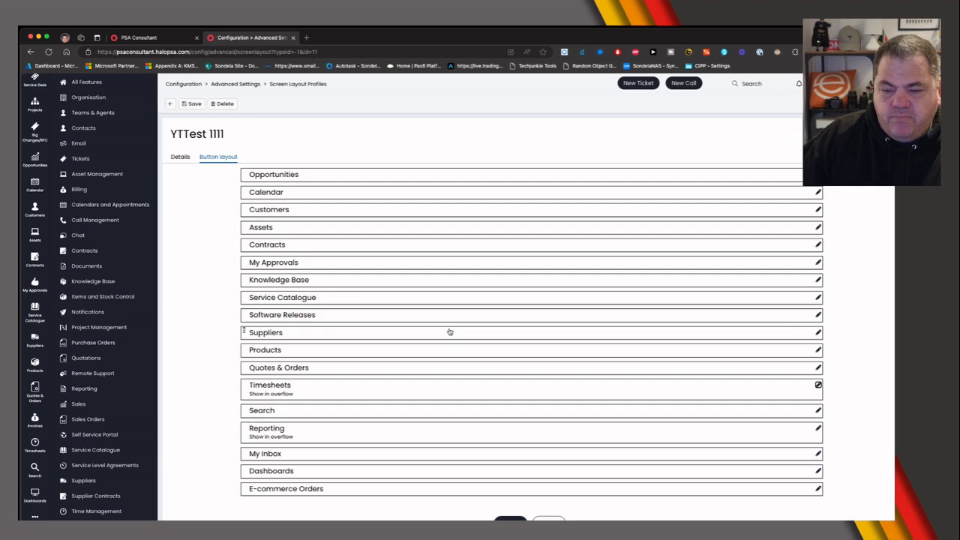
{"action": "left_click", "coordinate": [191, 104]}
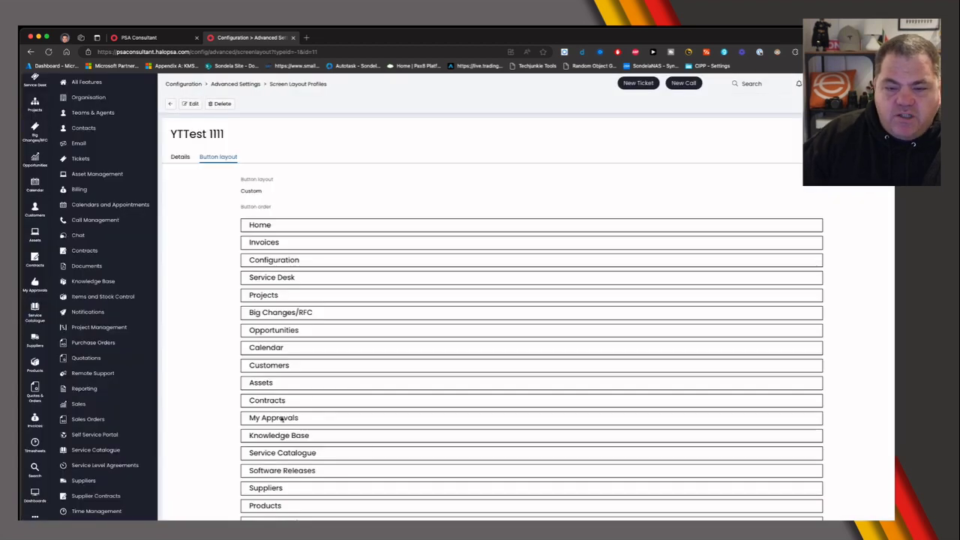
{"action": "scroll", "coordinate": [282, 421], "scroll_direction": "down", "scroll_amount": 3}
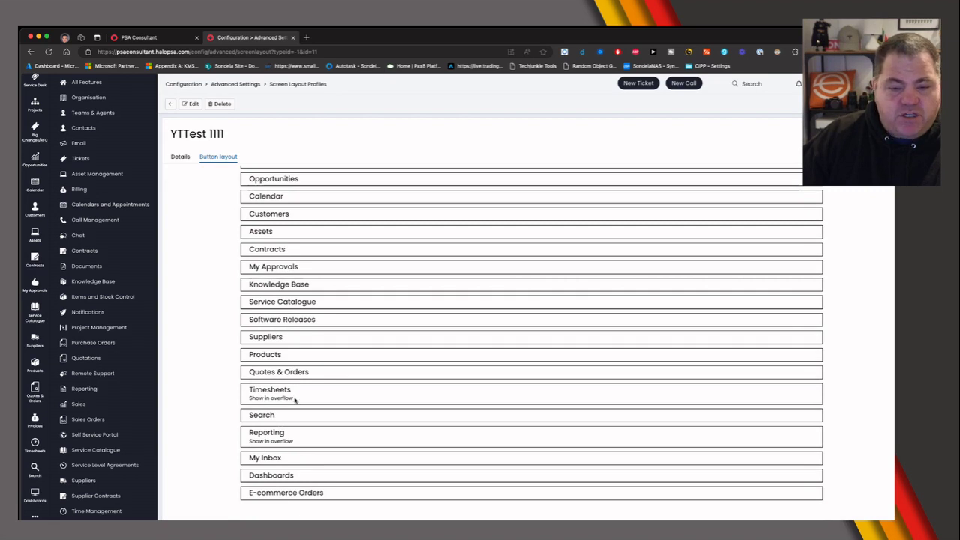
Back in Advanced Settings, set the Default Navigation menu layout to YTTest 1111 and check the navigation menu's button order.
{"action": "left_click", "coordinate": [171, 104]}
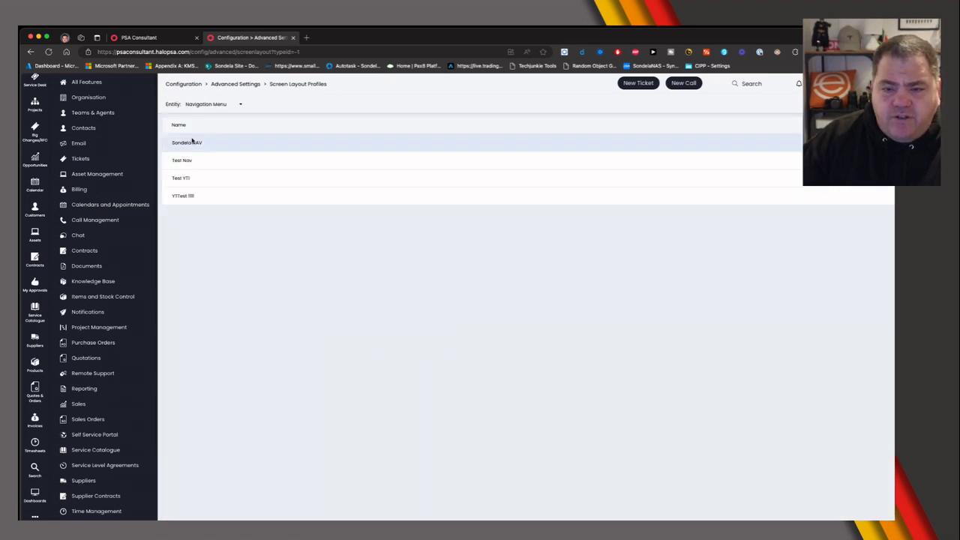
{"action": "left_click", "coordinate": [229, 84]}
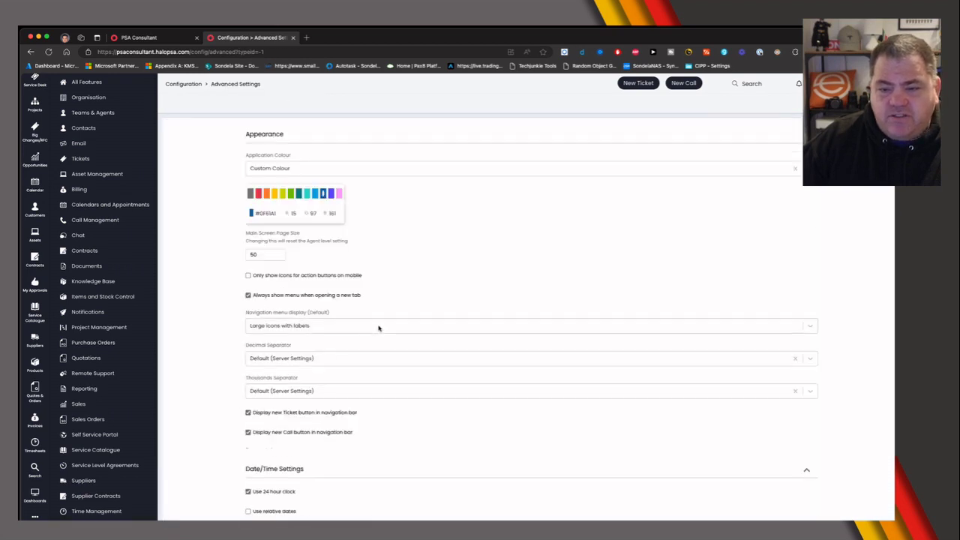
{"action": "scroll", "coordinate": [379, 327], "scroll_direction": "down", "scroll_amount": 20}
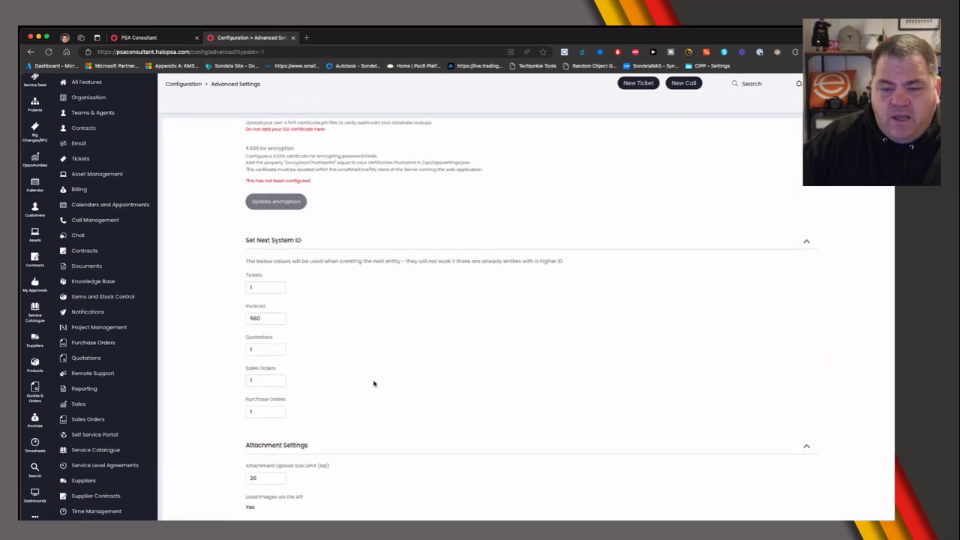
{"action": "scroll", "coordinate": [374, 384], "scroll_direction": "down", "scroll_amount": 15}
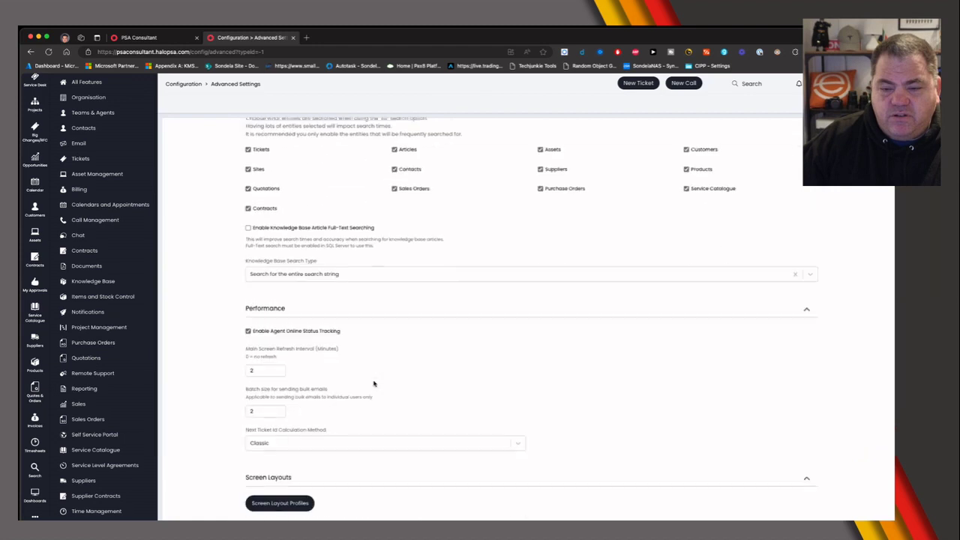
{"action": "scroll", "coordinate": [373, 384], "scroll_direction": "down", "scroll_amount": 5}
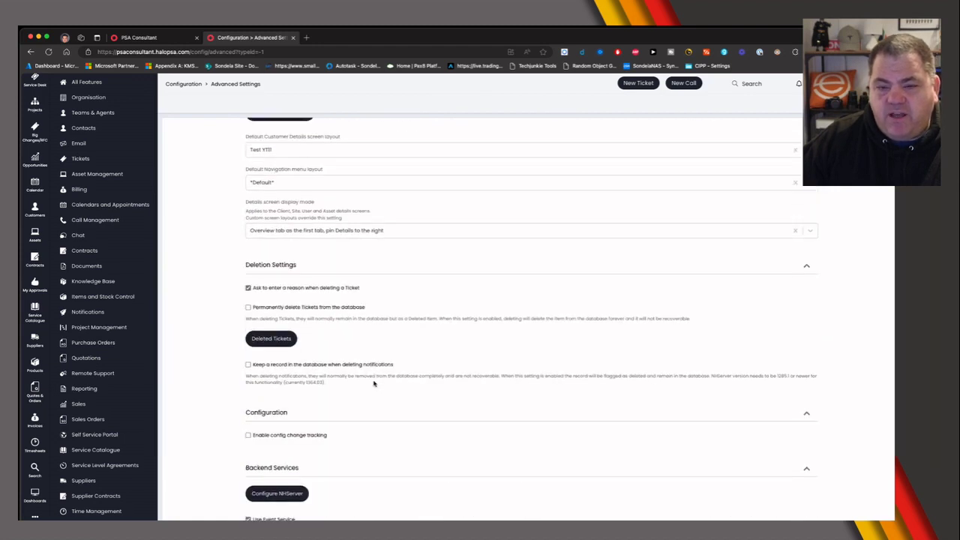
{"action": "scroll", "coordinate": [374, 383], "scroll_direction": "up", "scroll_amount": 2}
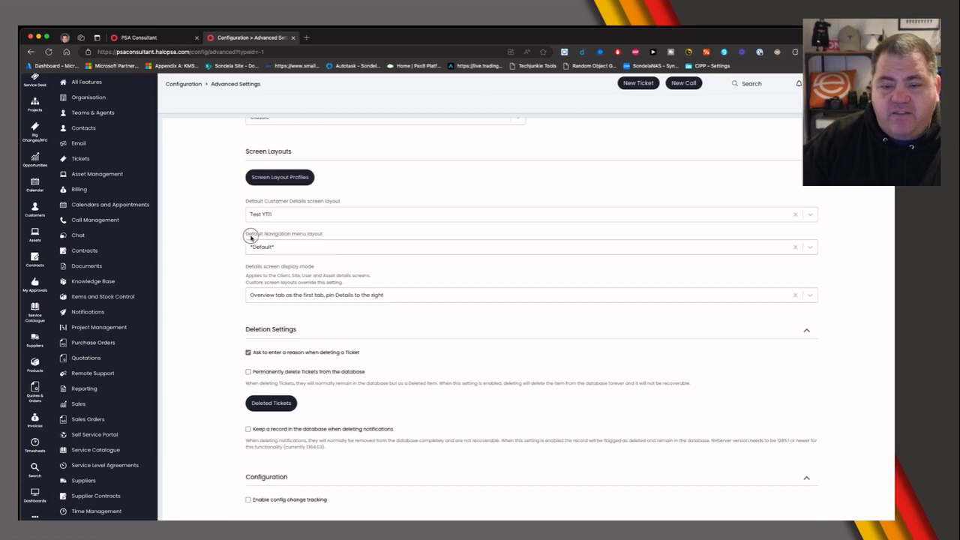
{"action": "left_click_drag", "start_coordinate": [250, 233], "coordinate": [296, 234]}
{"action": "left_click", "coordinate": [302, 249]}
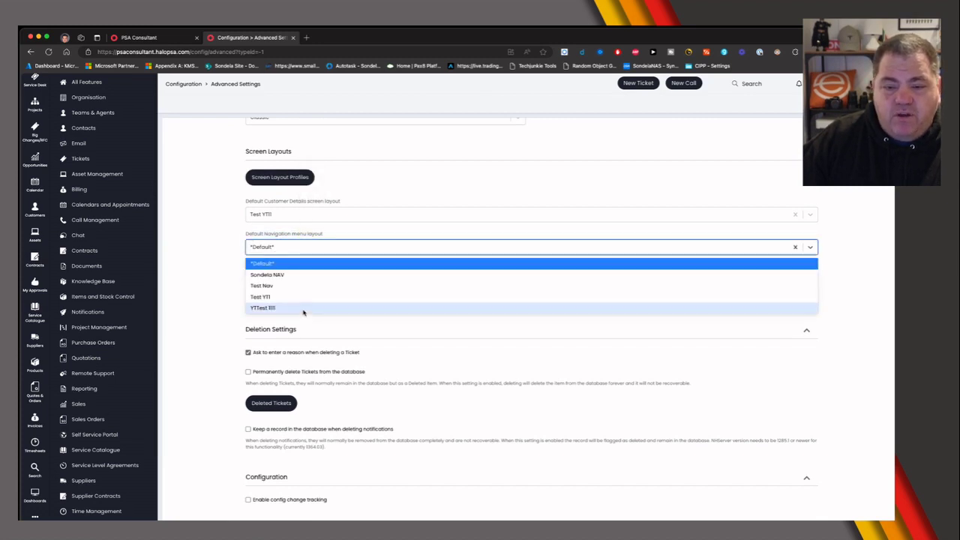
{"action": "left_click", "coordinate": [302, 308]}
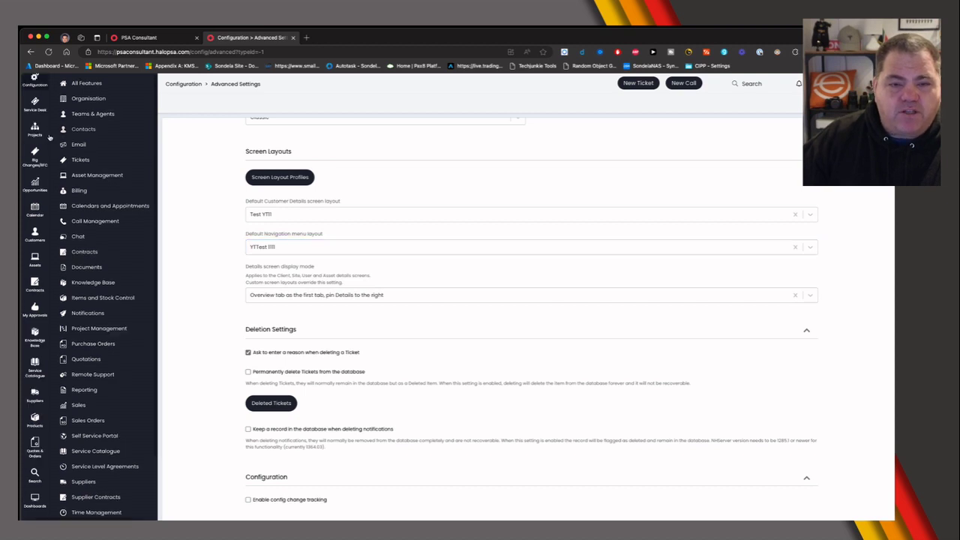
{"action": "scroll", "coordinate": [34, 150], "scroll_direction": "up", "scroll_amount": 2}
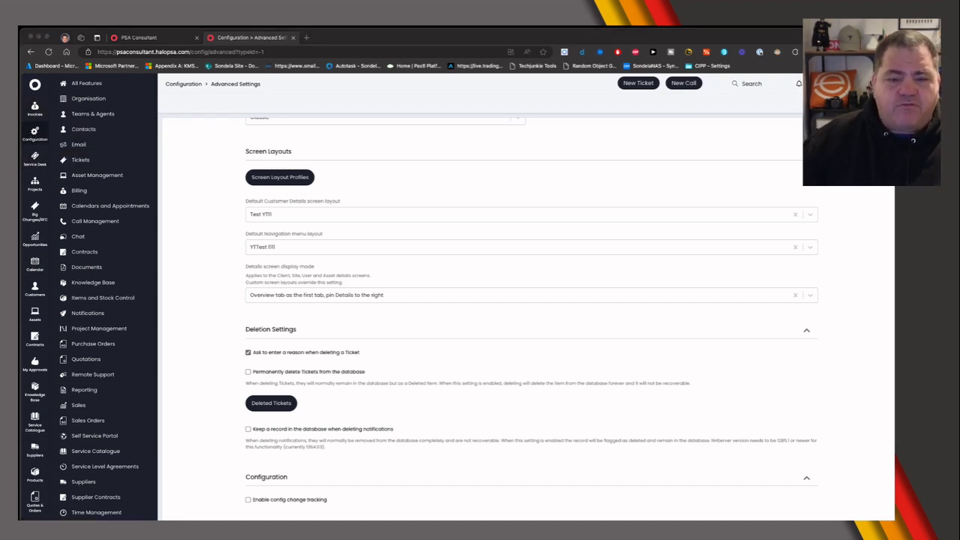
Check the remaining navigation menu buttons and the Screen Layouts preferences in the signed-in agent's own account.
{"action": "scroll", "coordinate": [34, 300], "scroll_direction": "down", "scroll_amount": 2}
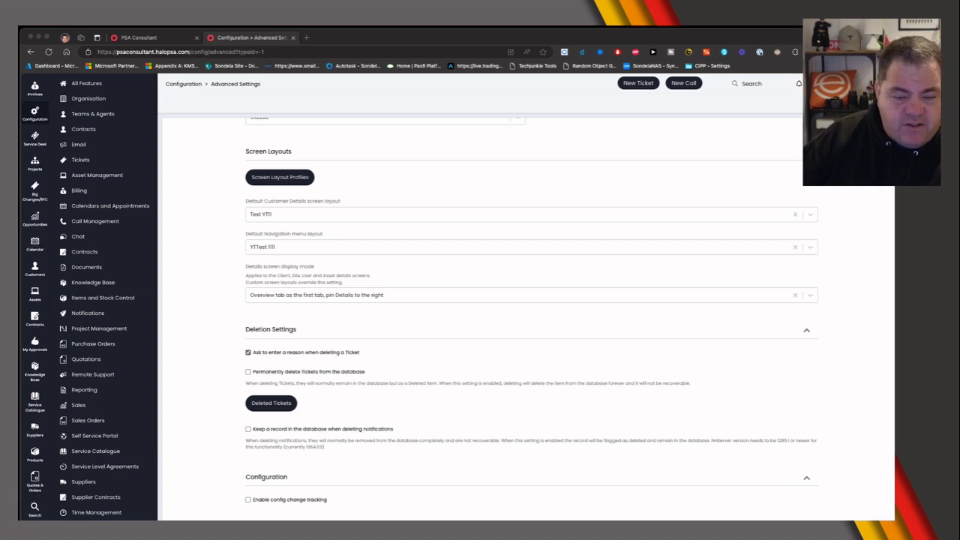
{"action": "mouse_move", "coordinate": [120, 488]}
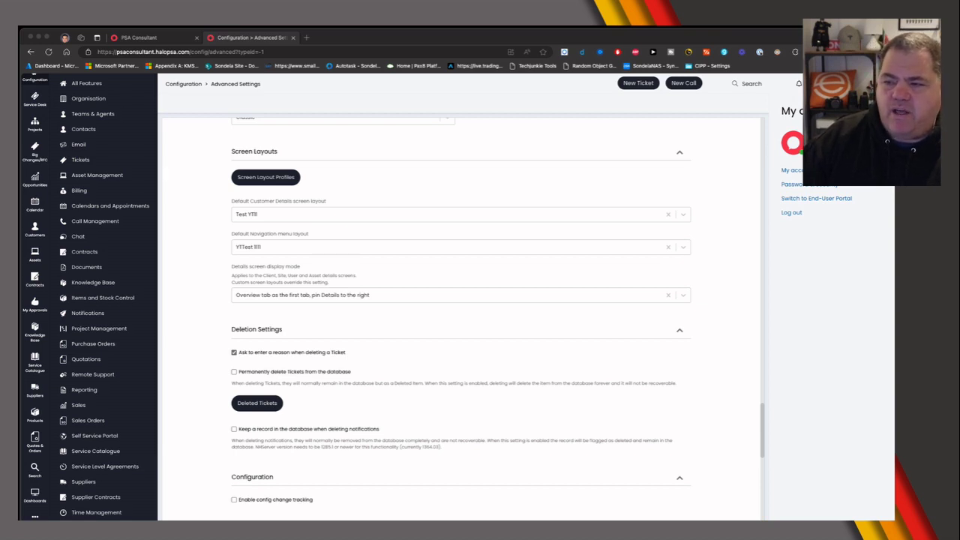
{"action": "left_click", "coordinate": [792, 170]}
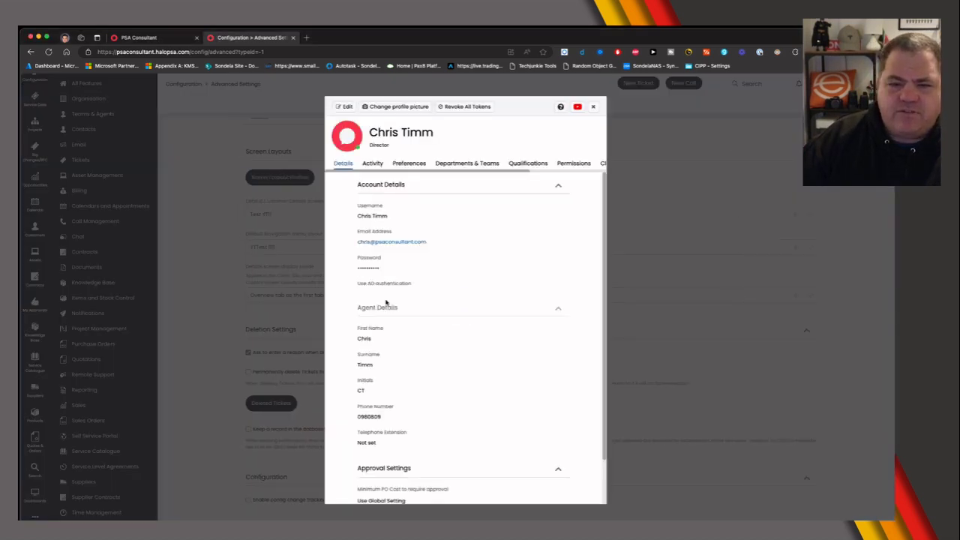
{"action": "scroll", "coordinate": [420, 378], "scroll_direction": "down", "scroll_amount": 5}
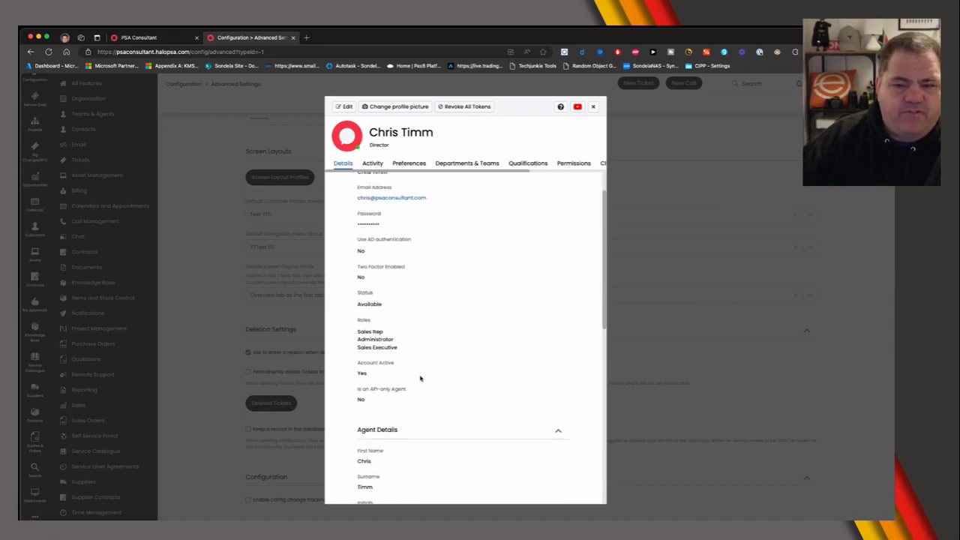
{"action": "left_click", "coordinate": [424, 169]}
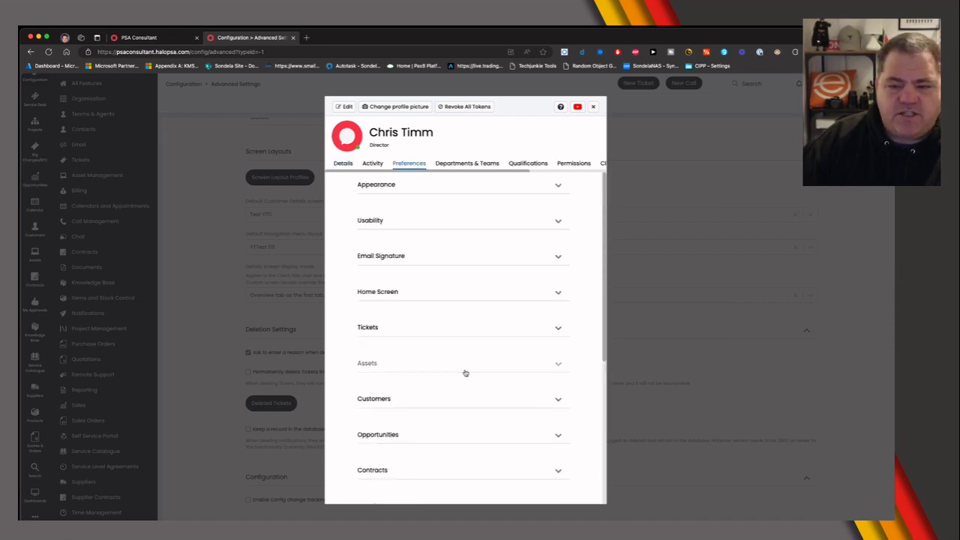
{"action": "scroll", "coordinate": [465, 373], "scroll_direction": "down", "scroll_amount": 4}
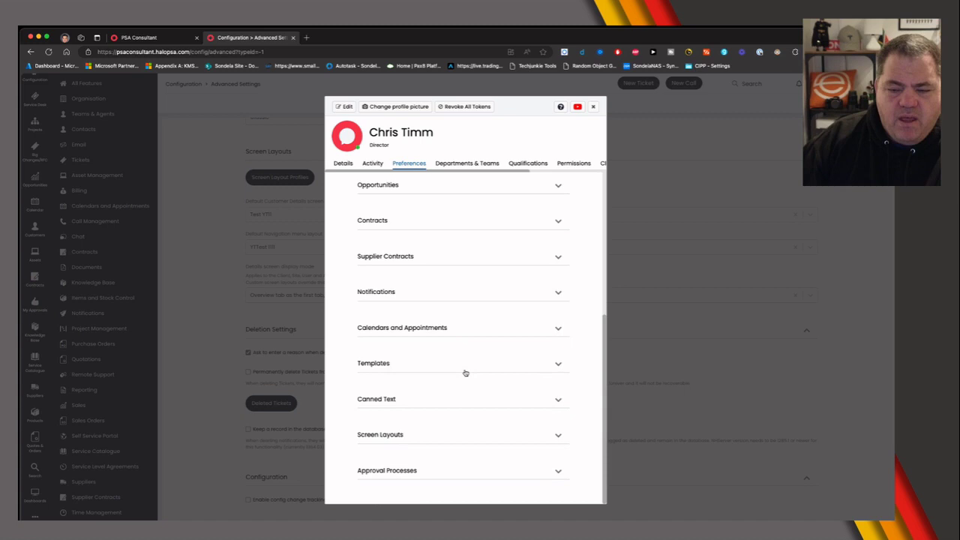
{"action": "left_click", "coordinate": [383, 442]}
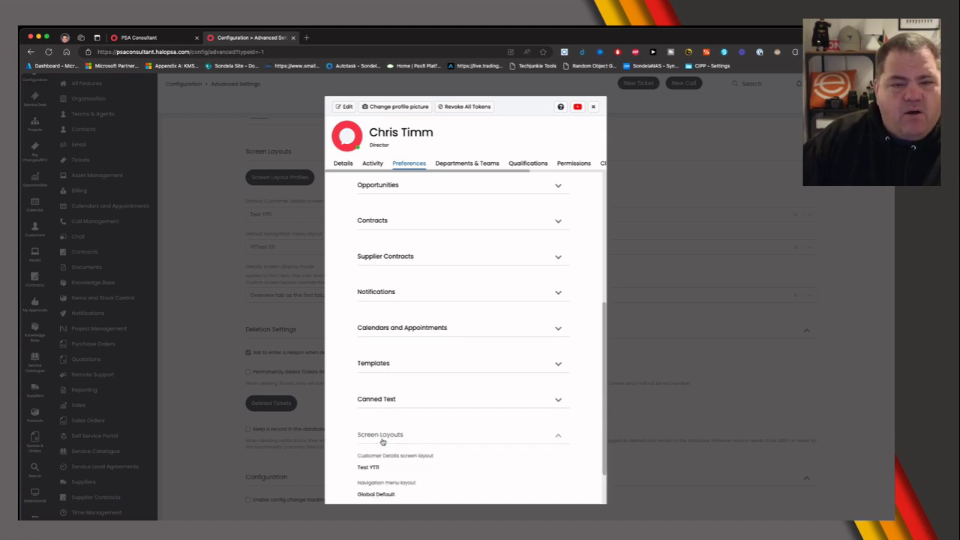
{"action": "left_click", "coordinate": [593, 107]}
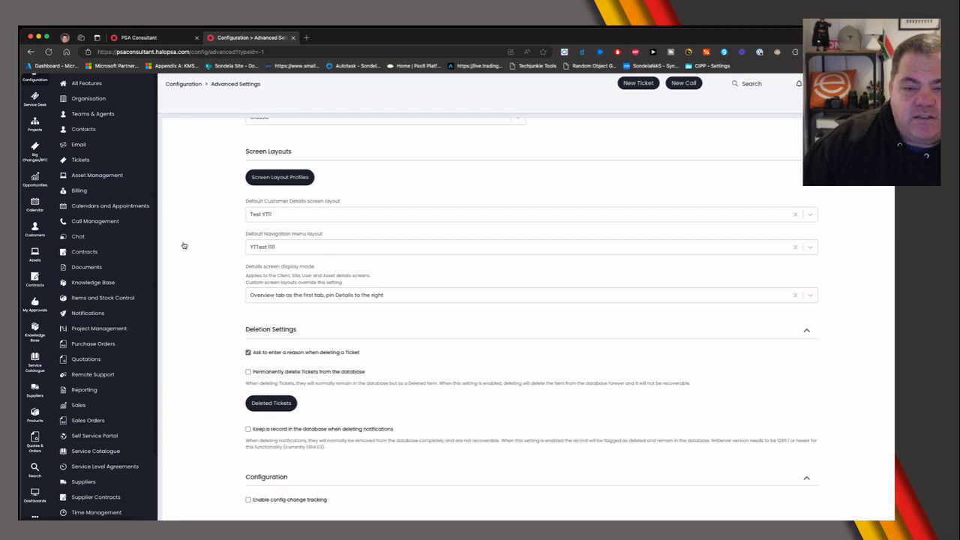
Review the profiles available for the Default Navigation menu layout and the Default Customer Details screen layout.
{"action": "left_click", "coordinate": [351, 249]}
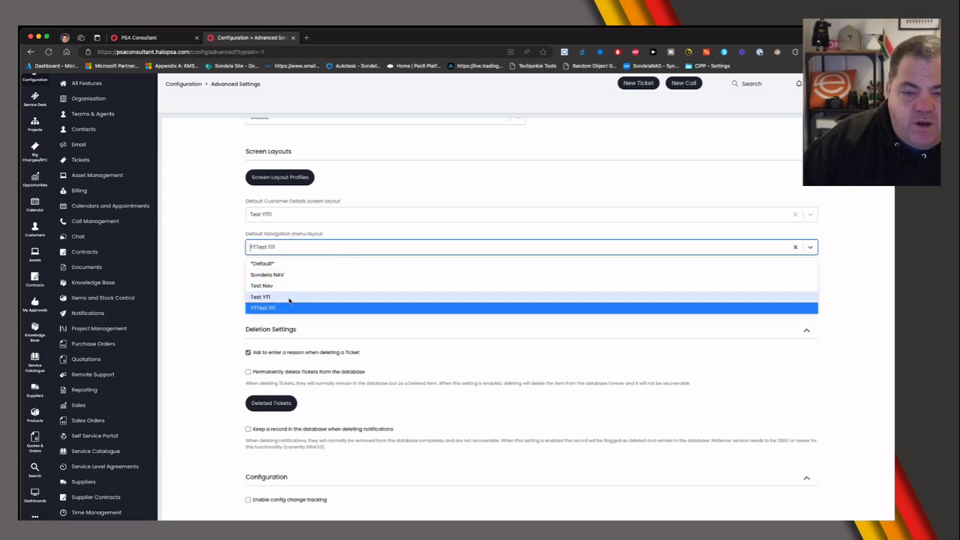
{"action": "left_click", "coordinate": [282, 214]}
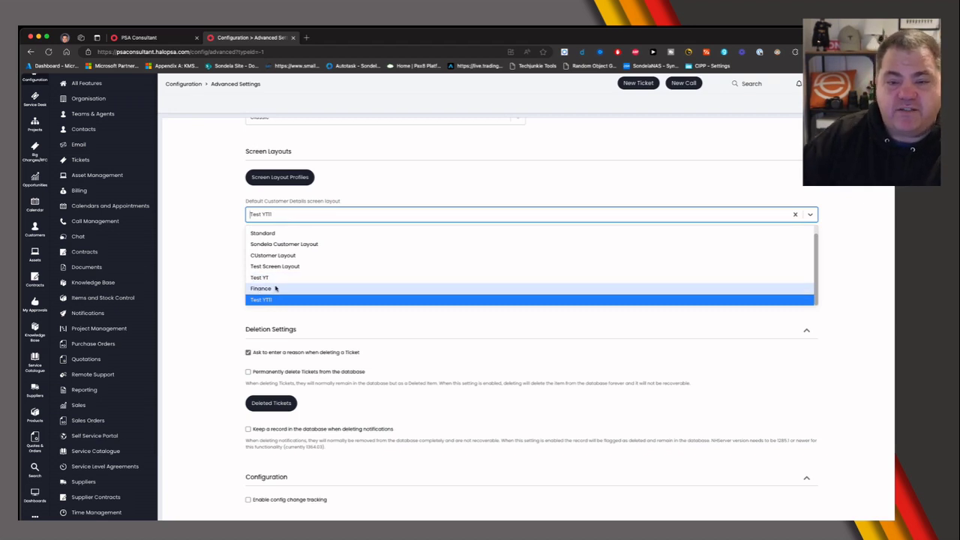
{"action": "scroll", "coordinate": [273, 270], "scroll_direction": "down", "scroll_amount": 1}
{"action": "left_click", "coordinate": [818, 84]}
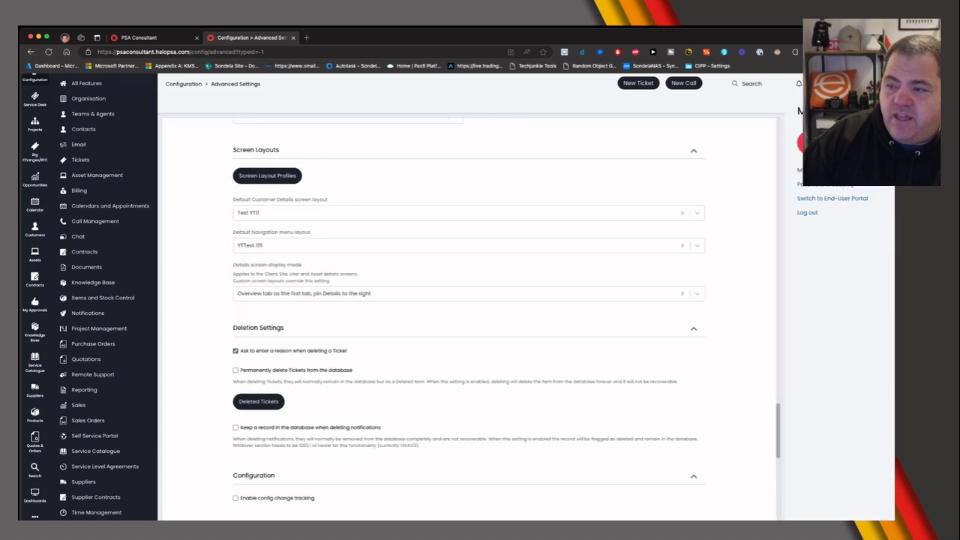
{"action": "left_click", "coordinate": [802, 188]}
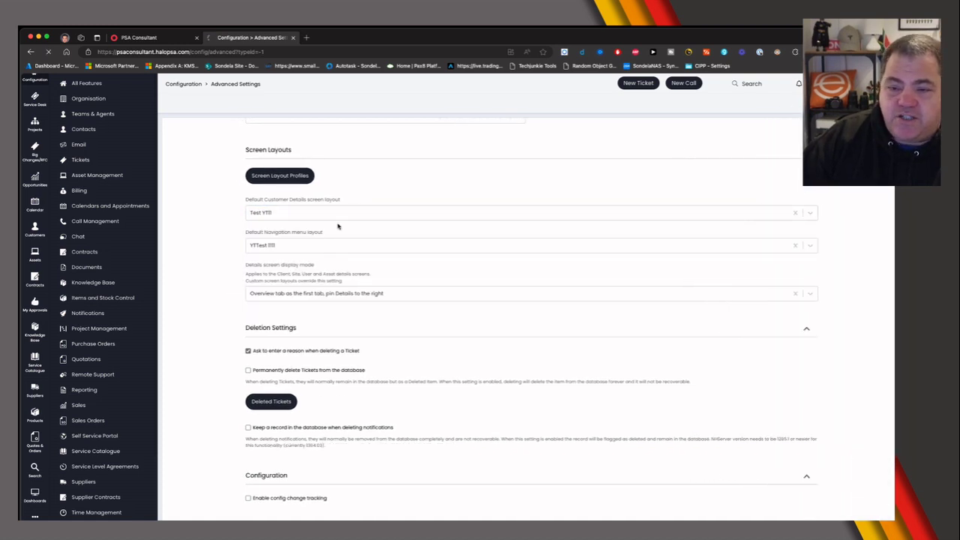
{"action": "key", "text": "super+bracketleft"}
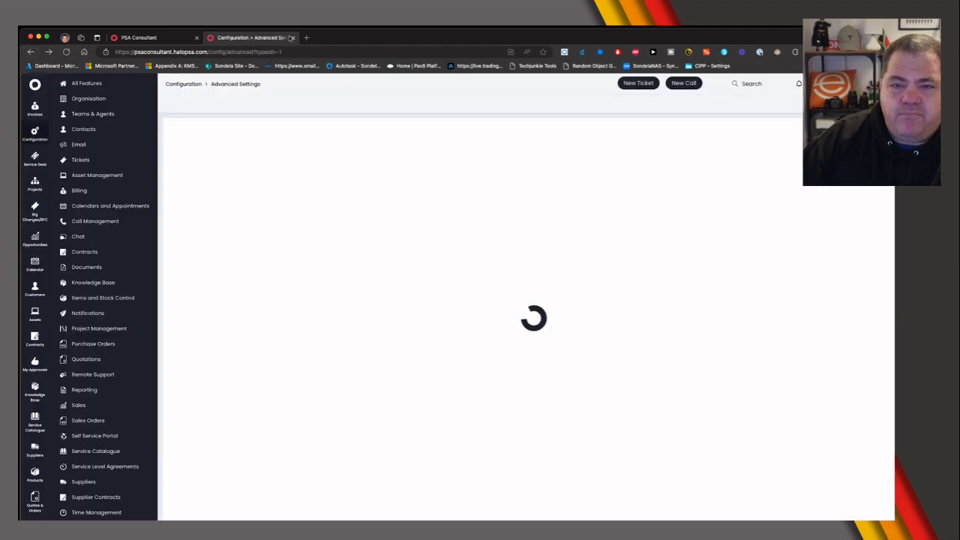
{"action": "scroll", "coordinate": [365, 360], "scroll_direction": "down", "scroll_amount": 20}
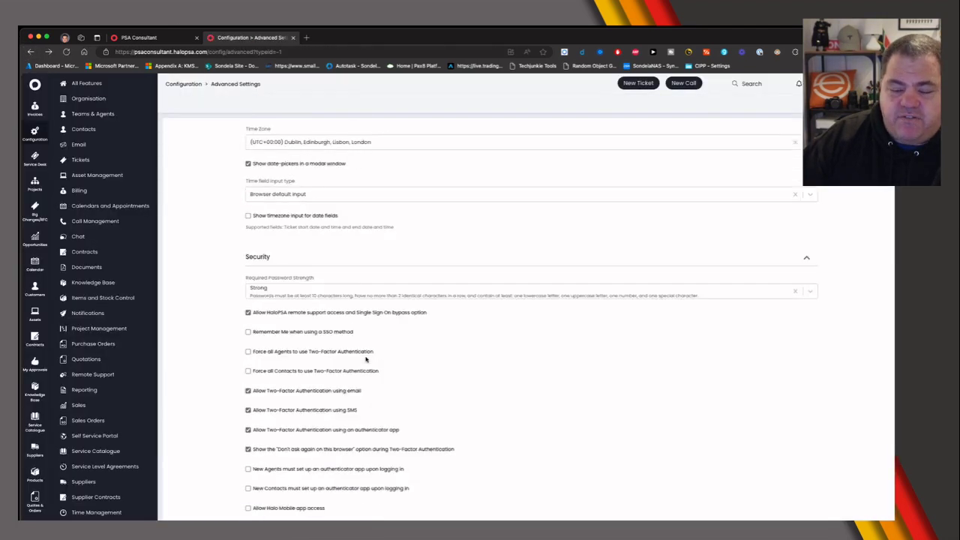
{"action": "scroll", "coordinate": [366, 359], "scroll_direction": "down", "scroll_amount": 5}
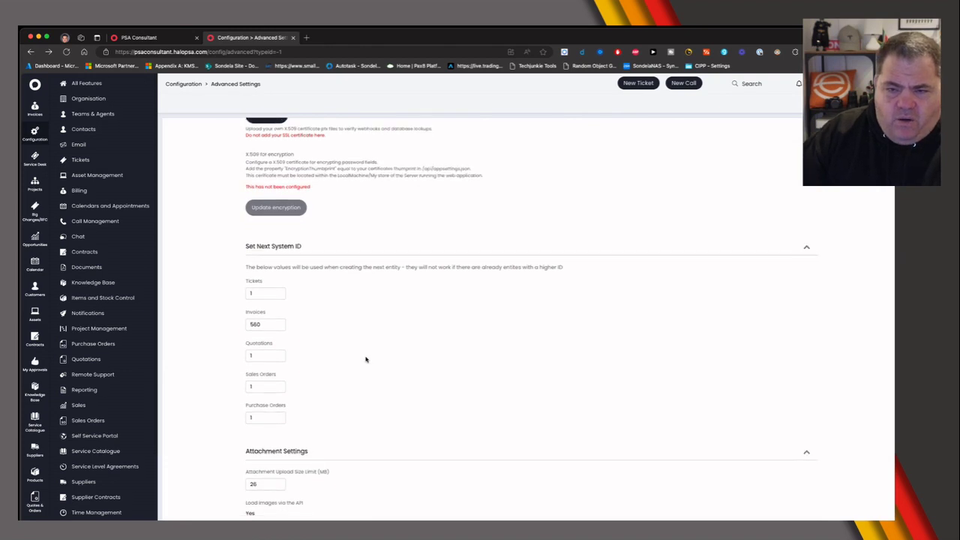
{"action": "scroll", "coordinate": [366, 359], "scroll_direction": "down", "scroll_amount": 15}
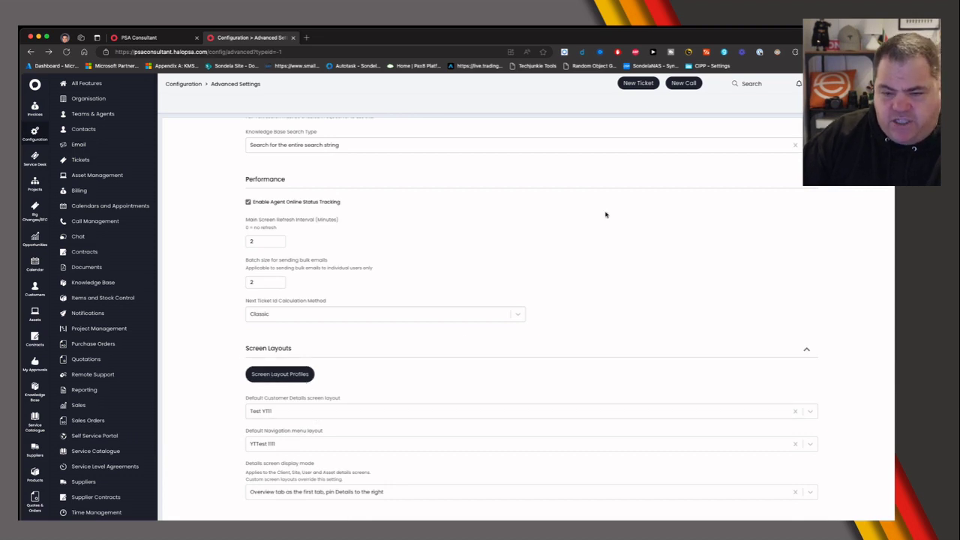
In the signed-in agent's account preferences, set the Customer Details screen layout to Finance, save and close the account.
{"action": "left_click", "coordinate": [818, 83]}
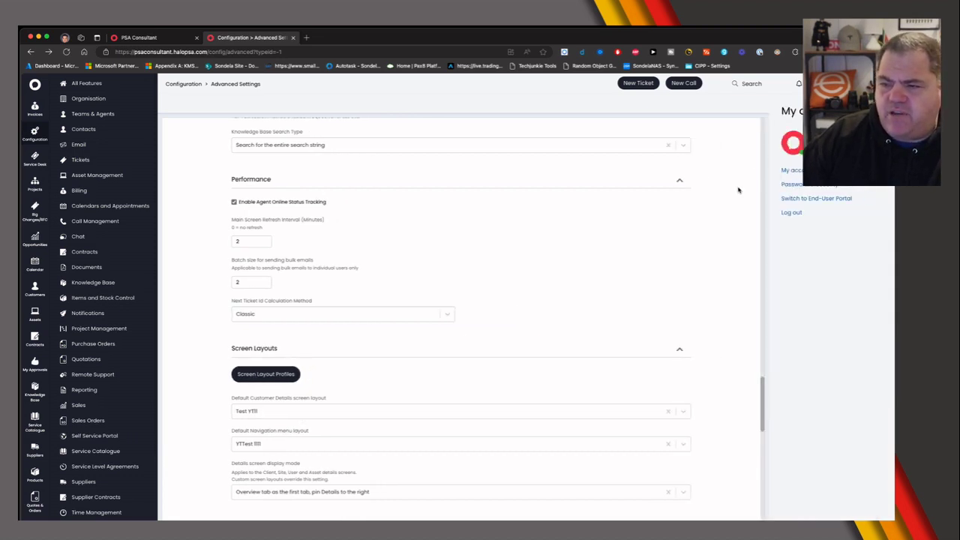
{"action": "left_click", "coordinate": [794, 172]}
{"action": "scroll", "coordinate": [435, 272], "scroll_direction": "down", "scroll_amount": 5}
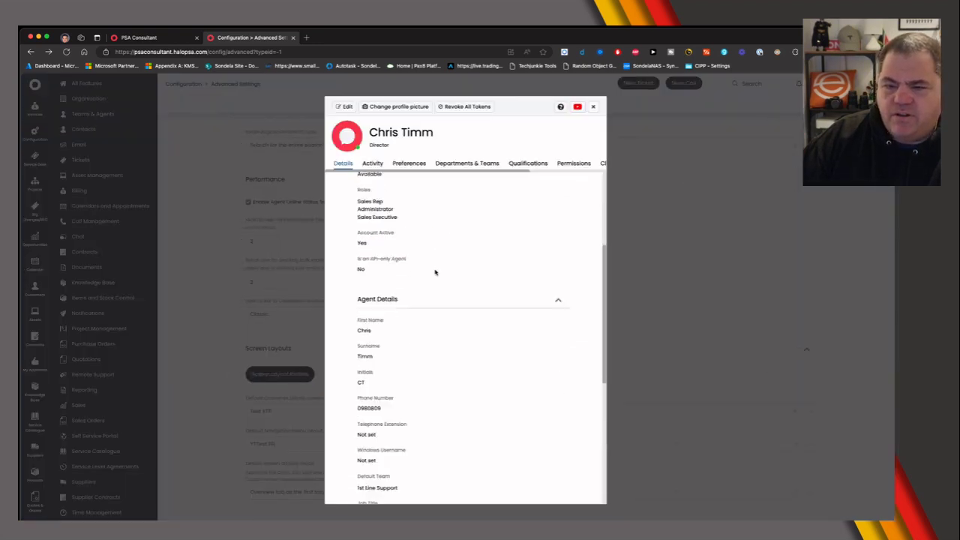
{"action": "left_click", "coordinate": [345, 107]}
{"action": "scroll", "coordinate": [407, 375], "scroll_direction": "down", "scroll_amount": 10}
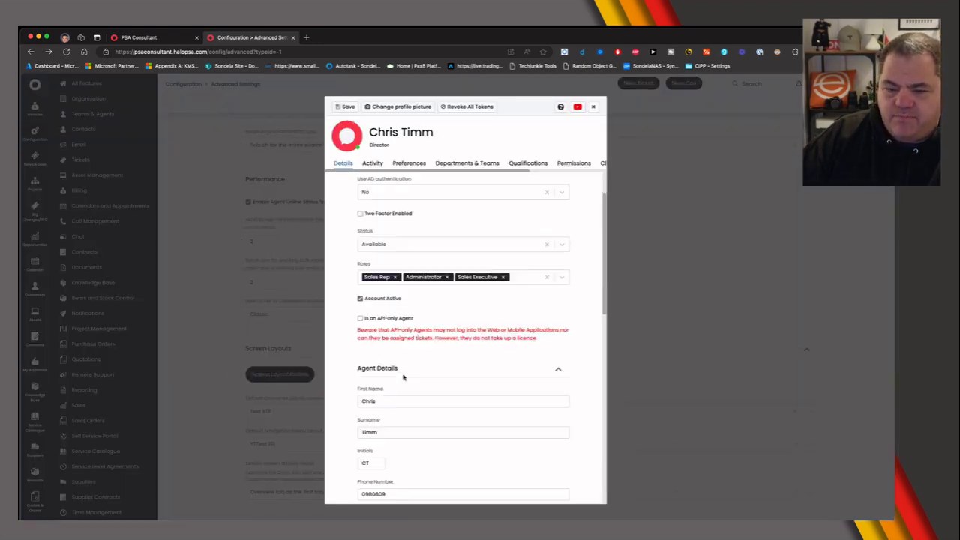
{"action": "left_click", "coordinate": [402, 164]}
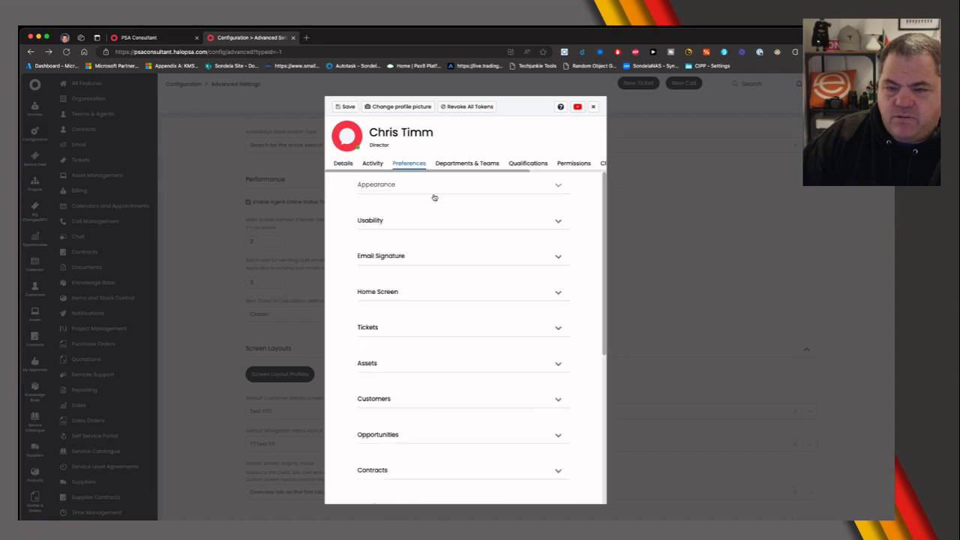
{"action": "scroll", "coordinate": [446, 409], "scroll_direction": "down", "scroll_amount": 5}
{"action": "left_click", "coordinate": [412, 422]}
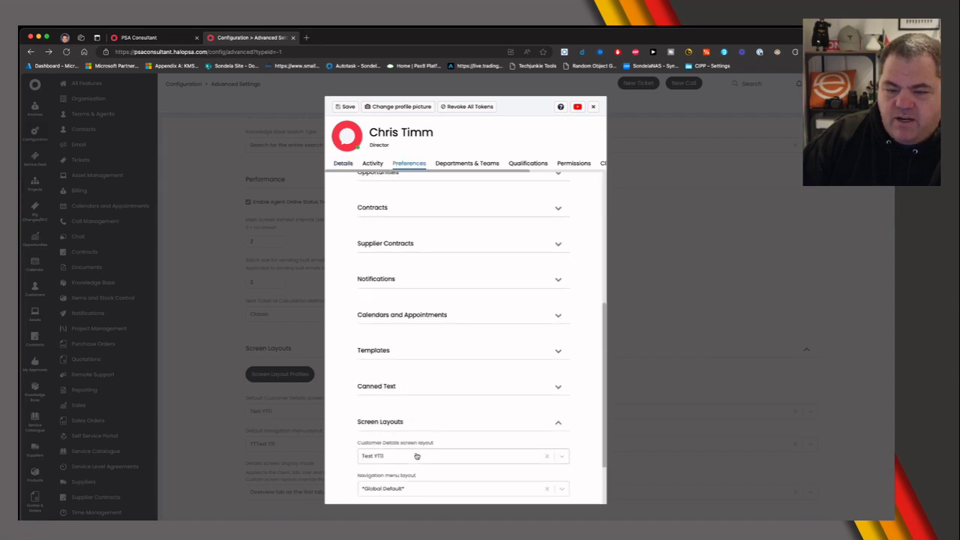
{"action": "left_click", "coordinate": [394, 457]}
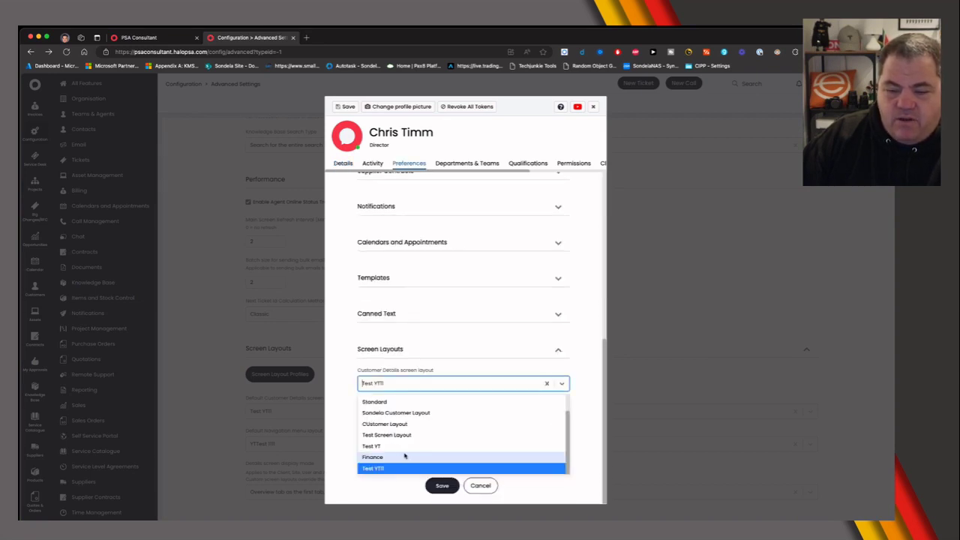
{"action": "left_click", "coordinate": [400, 454]}
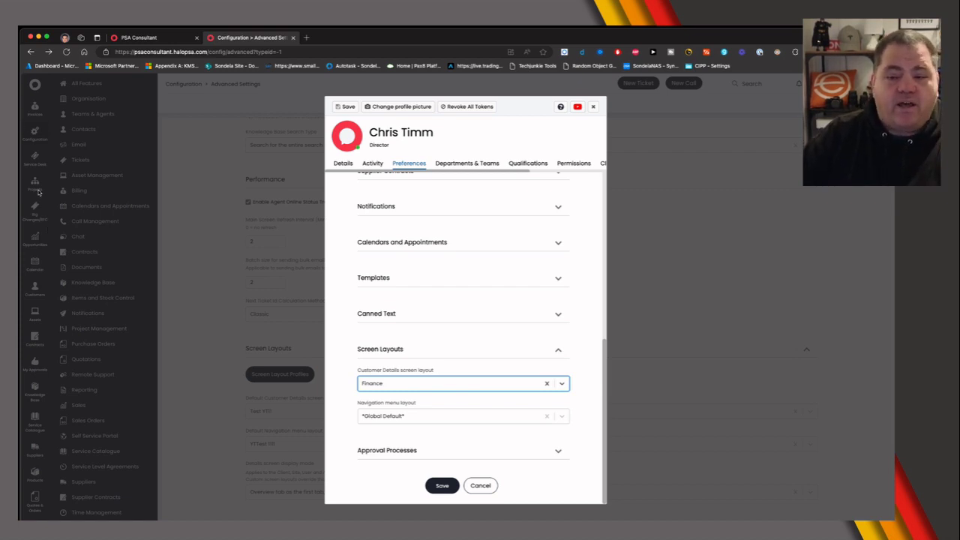
{"action": "left_click", "coordinate": [442, 485]}
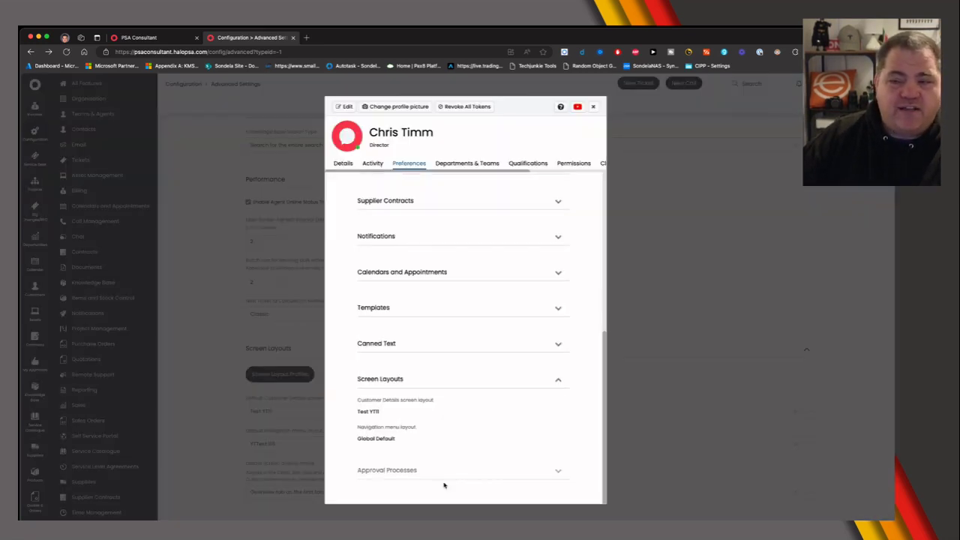
{"action": "left_click", "coordinate": [593, 107]}
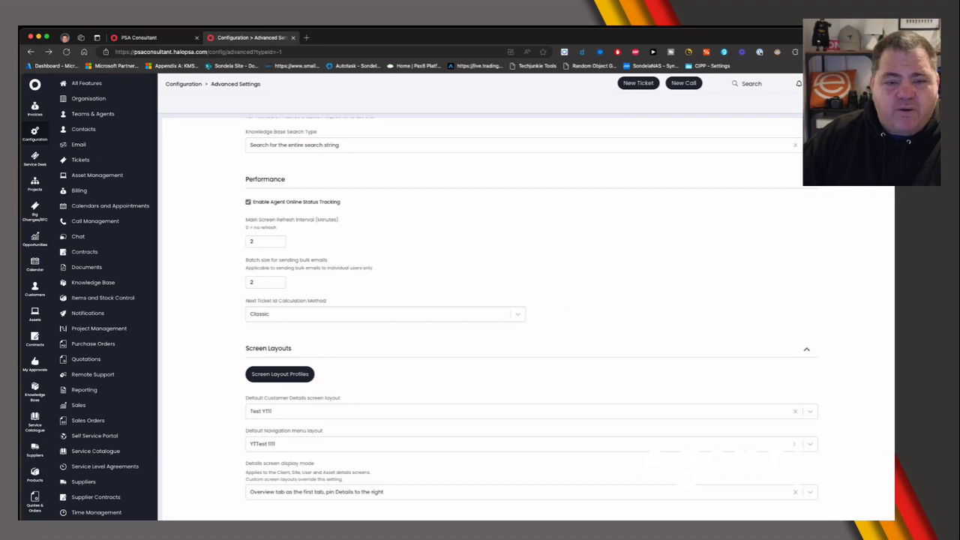